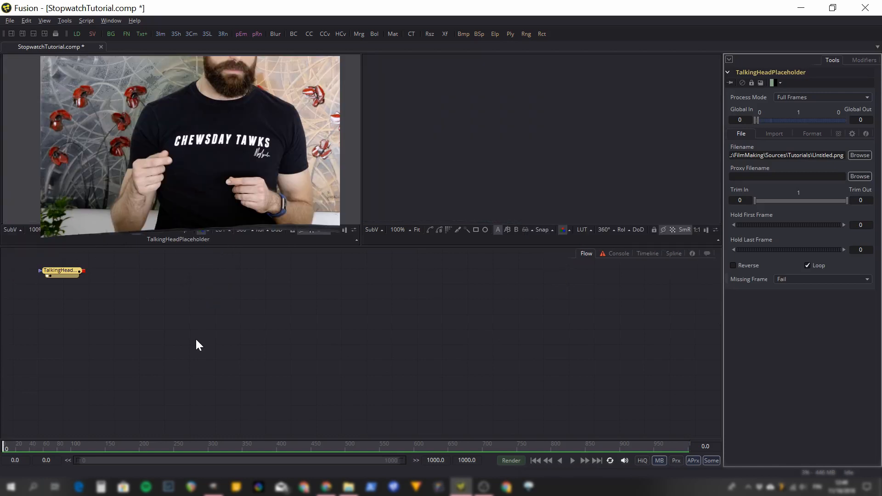
Add a Background node below the TalkingHeadPlaceholder node and set its alpha to 0.0.
{"action": "right_click", "coordinate": [103, 346]}
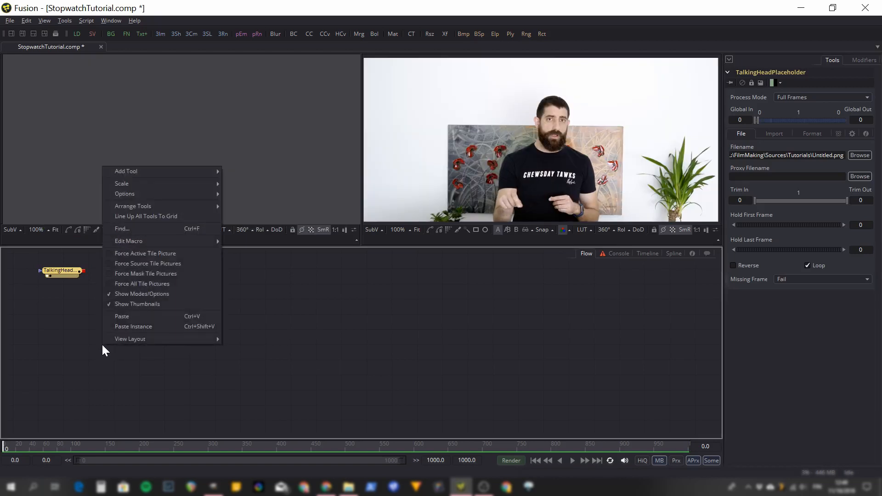
{"action": "mouse_move", "coordinate": [196, 172]}
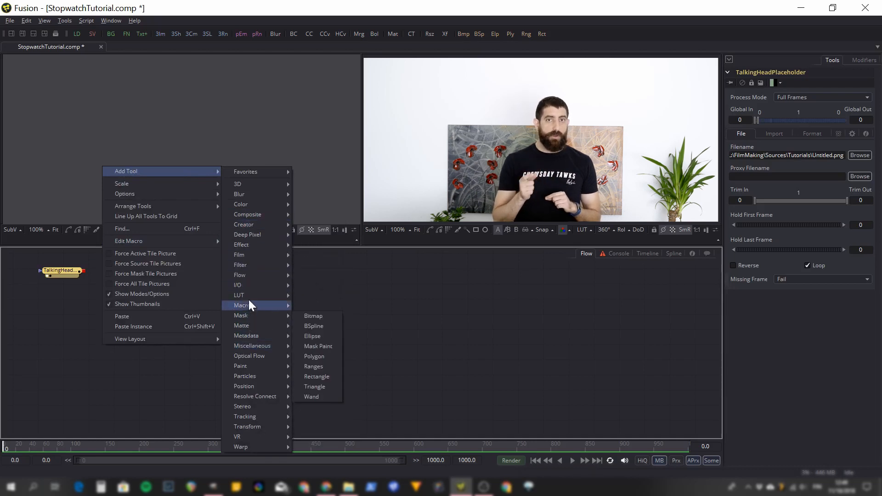
{"action": "mouse_move", "coordinate": [263, 223]}
{"action": "left_click", "coordinate": [309, 225]}
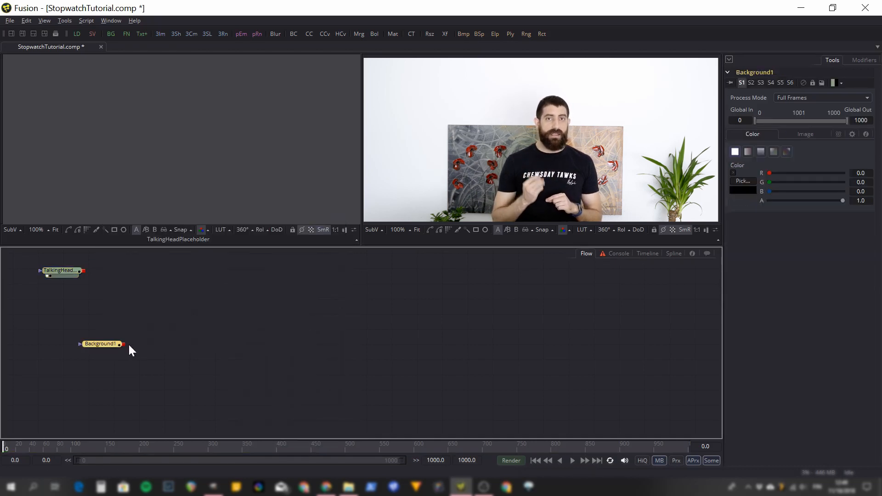
{"action": "left_click_drag", "start_coordinate": [110, 352], "coordinate": [101, 358]}
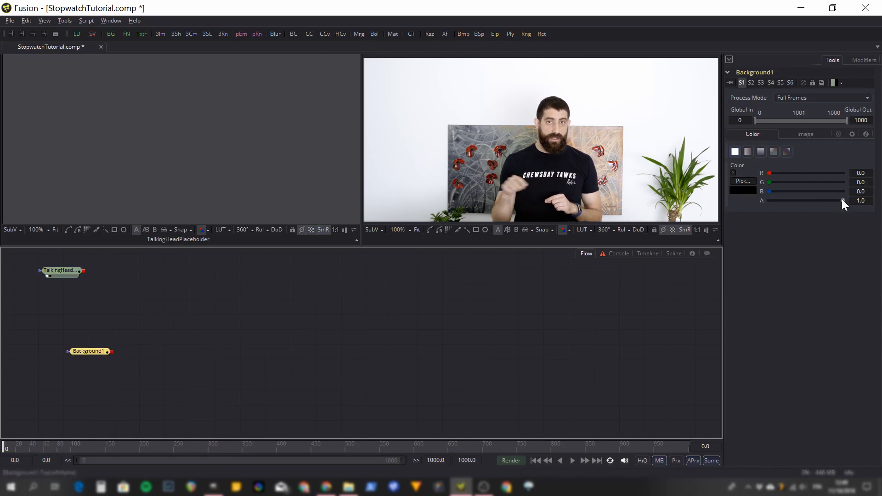
{"action": "left_click_drag", "start_coordinate": [843, 200], "coordinate": [748, 205]}
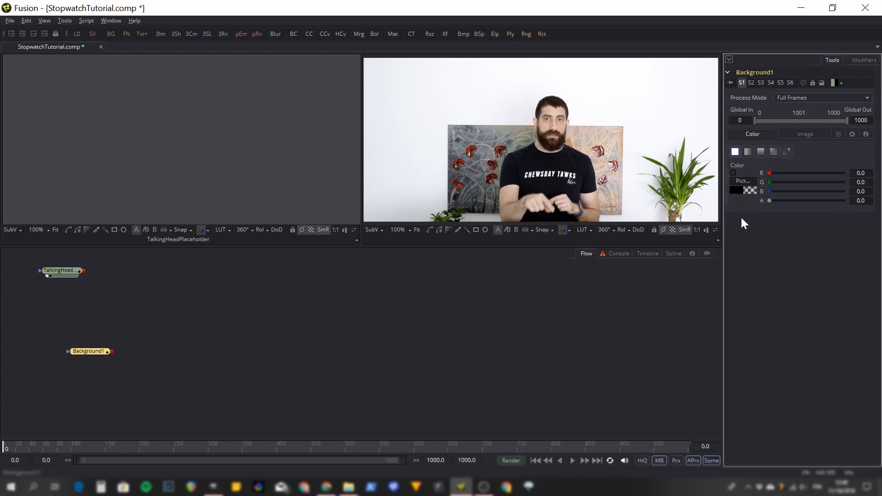
{"action": "right_click", "coordinate": [90, 353]}
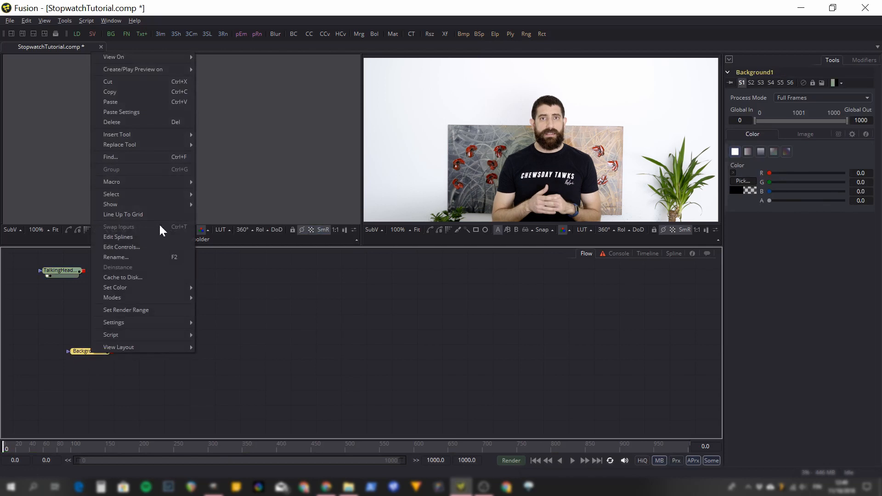
{"action": "left_click", "coordinate": [198, 374]}
Add a Text+ node to the flow beside Background1.
{"action": "right_click", "coordinate": [176, 343]}
{"action": "mouse_move", "coordinate": [245, 169]}
{"action": "mouse_move", "coordinate": [330, 263]}
{"action": "mouse_move", "coordinate": [340, 224]}
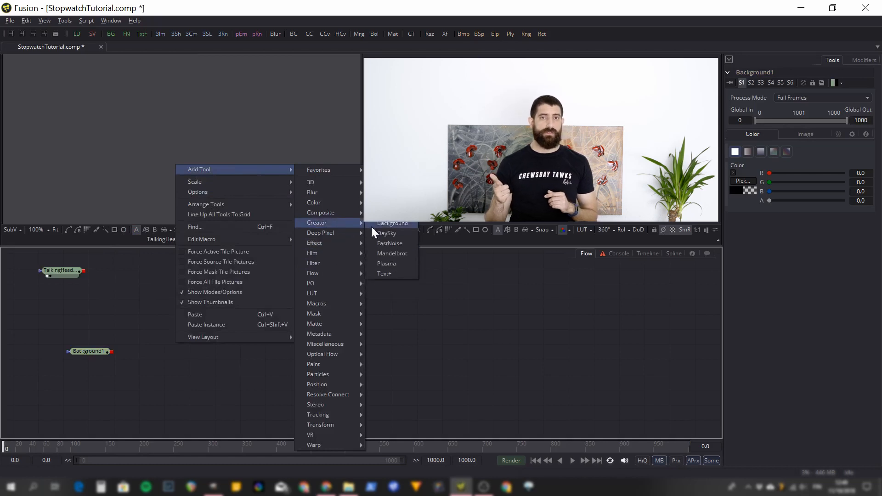
{"action": "left_click", "coordinate": [382, 273]}
Add a Merge node to the flow below the Text1 node.
{"action": "right_click", "coordinate": [167, 375]}
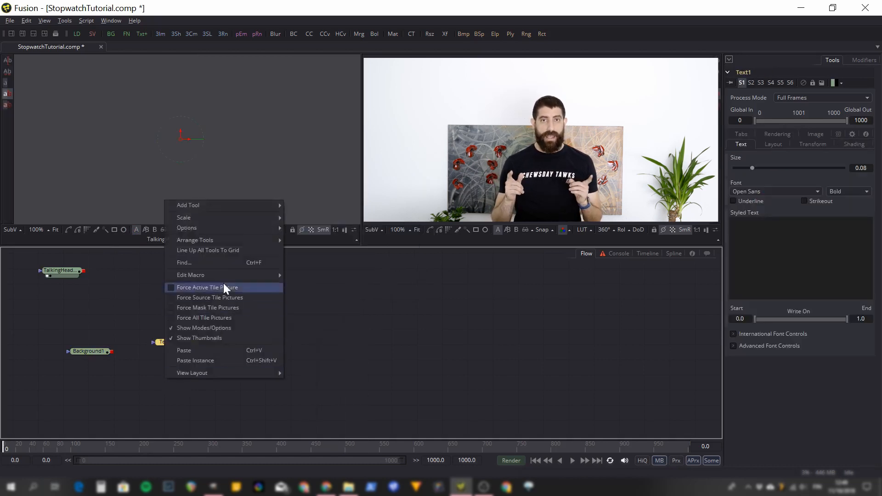
{"action": "mouse_move", "coordinate": [263, 205]}
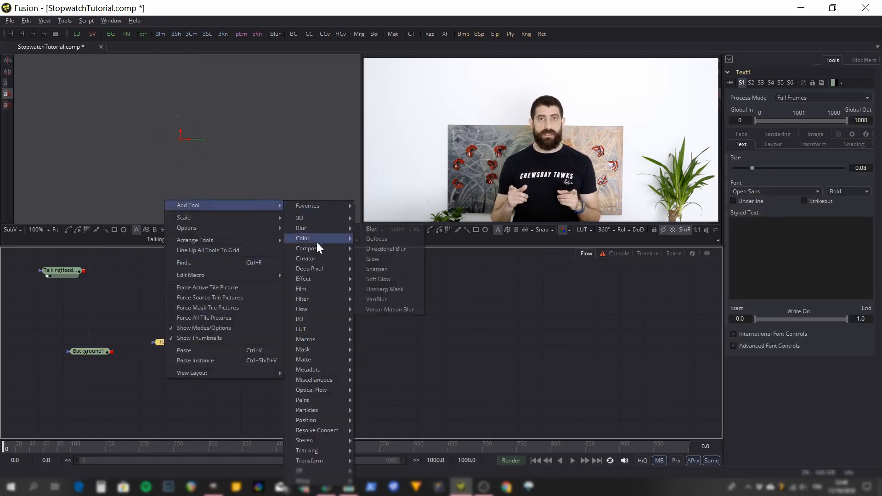
{"action": "mouse_move", "coordinate": [329, 251]}
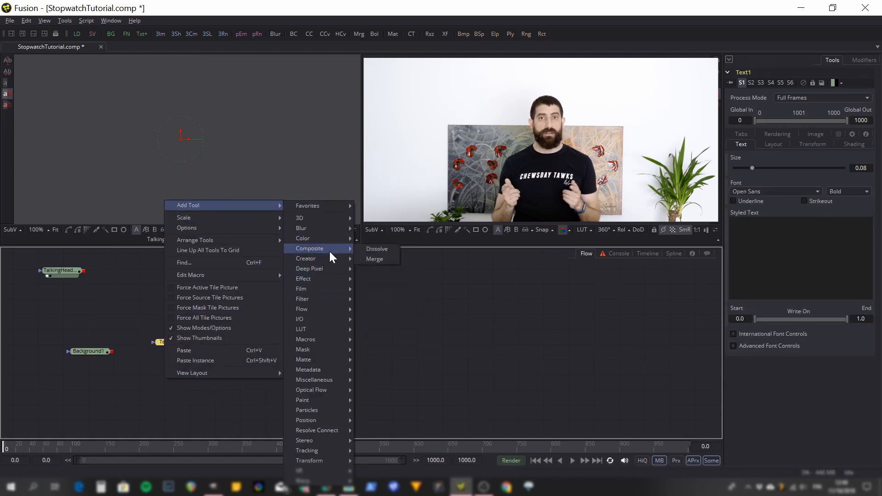
{"action": "left_click", "coordinate": [373, 259]}
Duplicate the Text+ and Merge nodes three times and chain Background1 through the four merges in a row.
{"action": "left_click_drag", "start_coordinate": [141, 317], "coordinate": [348, 345]}
{"action": "key", "text": "ctrl+c"}
{"action": "key", "text": "ctrl+v"}
{"action": "key", "text": "ctrl+v"}
{"action": "key", "text": "ctrl+v"}
{"action": "left_click_drag", "start_coordinate": [82, 357], "coordinate": [329, 385]}
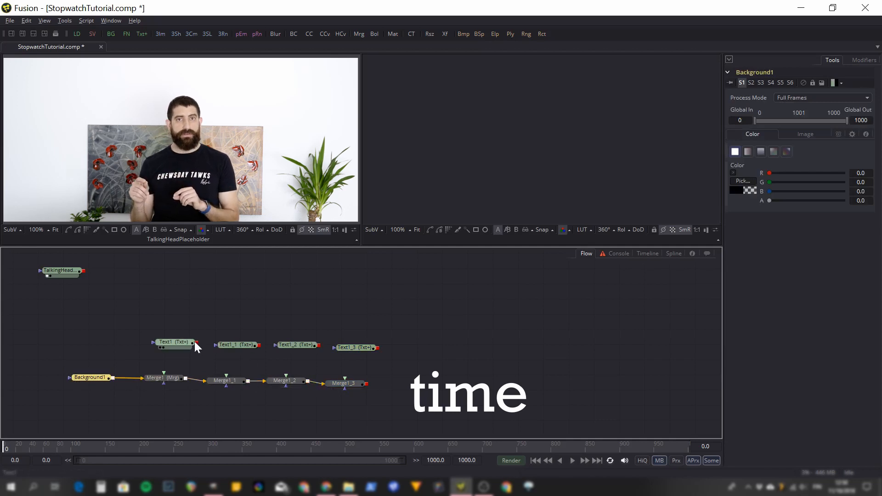
Connect each of the four text nodes to the foreground input of the merge below it.
{"action": "left_click_drag", "start_coordinate": [196, 343], "coordinate": [164, 373]}
{"action": "left_click_drag", "start_coordinate": [260, 345], "coordinate": [236, 377]}
{"action": "left_click_drag", "start_coordinate": [318, 345], "coordinate": [289, 376]}
{"action": "left_click_drag", "start_coordinate": [376, 346], "coordinate": [354, 383]}
Rename the Text1_3 node to Seconds.
{"action": "left_click", "coordinate": [357, 349]}
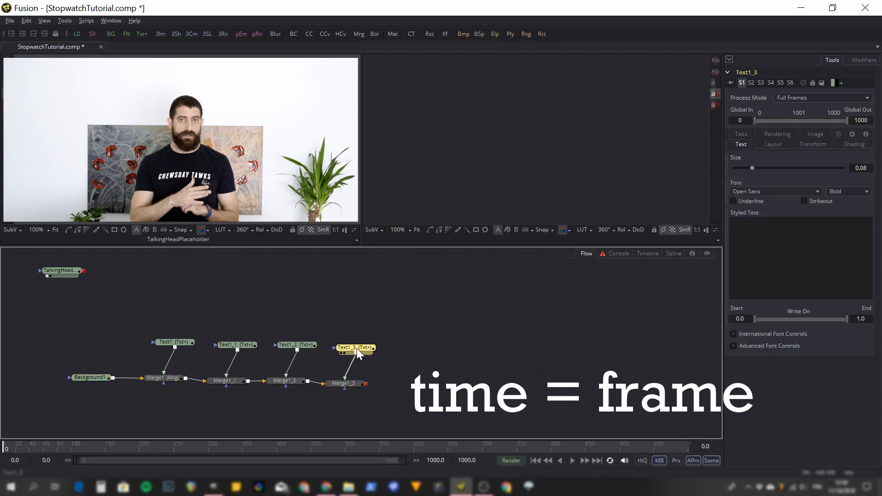
{"action": "key", "text": "F2"}
{"action": "type", "text": "Seon"}
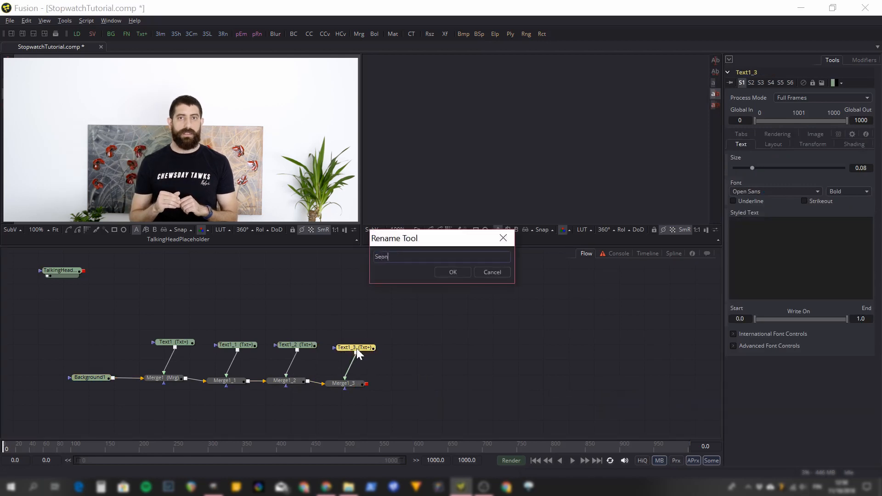
{"action": "key", "text": "BackSpace"}
{"action": "key", "text": "BackSpace"}
{"action": "type", "text": "conds"}
{"action": "key", "text": "Return"}
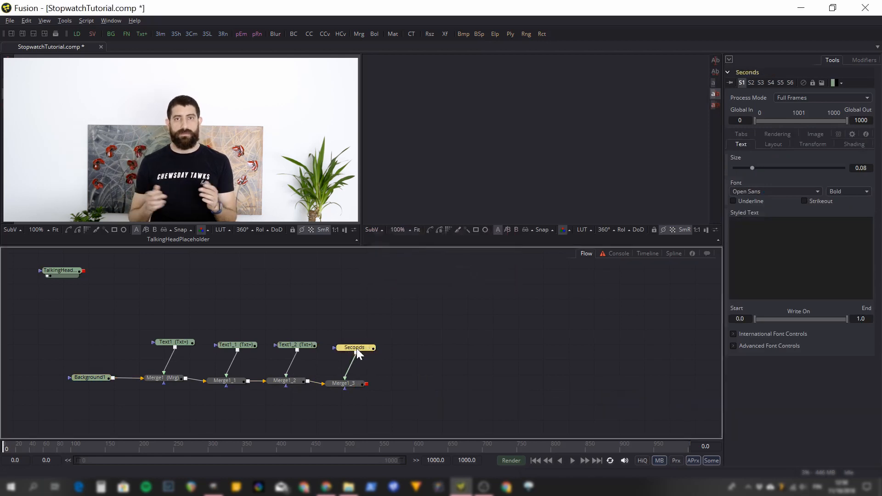
Add an expression to the Styled Text of the Seconds node and set it to Text(time).
{"action": "right_click", "coordinate": [763, 271]}
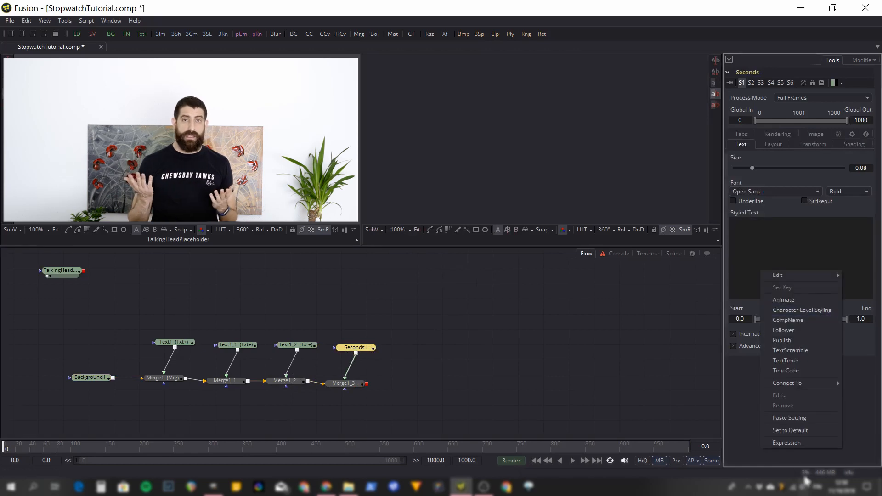
{"action": "left_click", "coordinate": [837, 380]}
{"action": "left_click", "coordinate": [769, 306]}
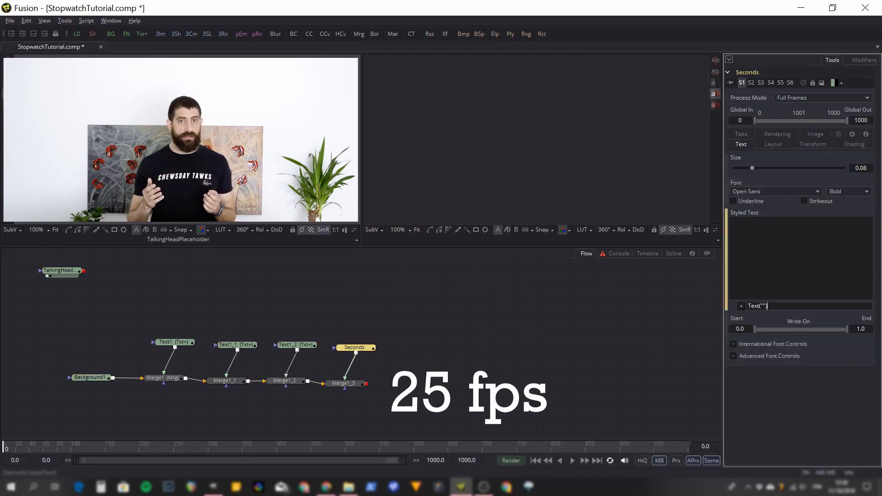
{"action": "key", "text": "BackSpace"}
{"action": "key", "text": "BackSpace"}
{"action": "type", "text": "time"}
{"action": "key", "text": "Tab"}
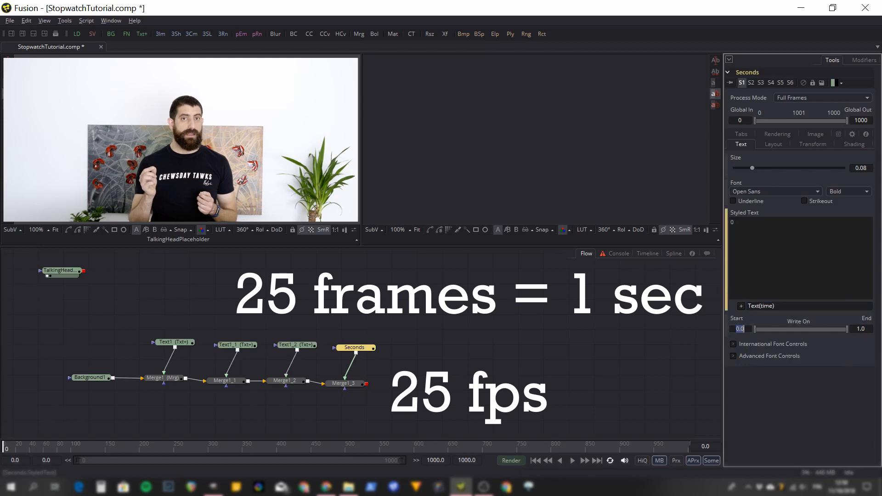
Show the Seconds node in the second viewer and scrub the timeline to check its number.
{"action": "left_click", "coordinate": [363, 349]}
{"action": "key", "text": "2"}
{"action": "left_click_drag", "start_coordinate": [73, 453], "coordinate": [15, 448]}
{"action": "left_click", "coordinate": [161, 444]}
At frame 25, change the Seconds expression to Text(math.floor(time/25)) and check the number along the timeline.
{"action": "left_click", "coordinate": [785, 306]}
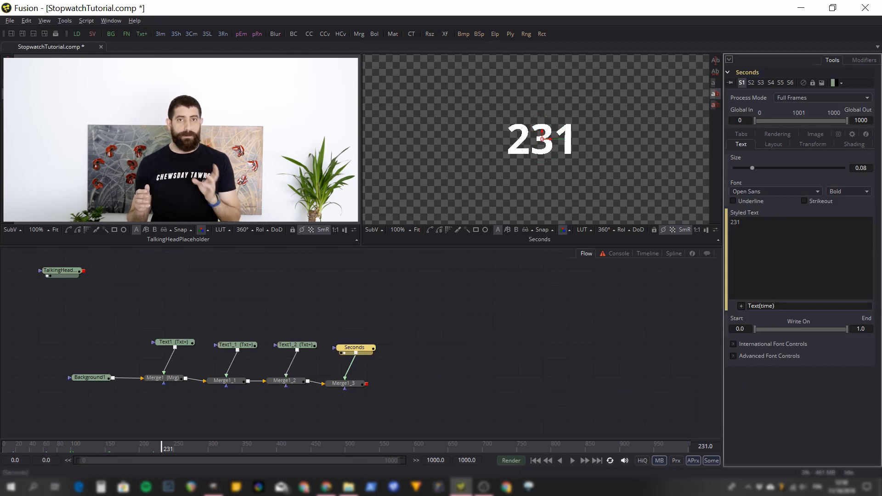
{"action": "left_click", "coordinate": [705, 447]}
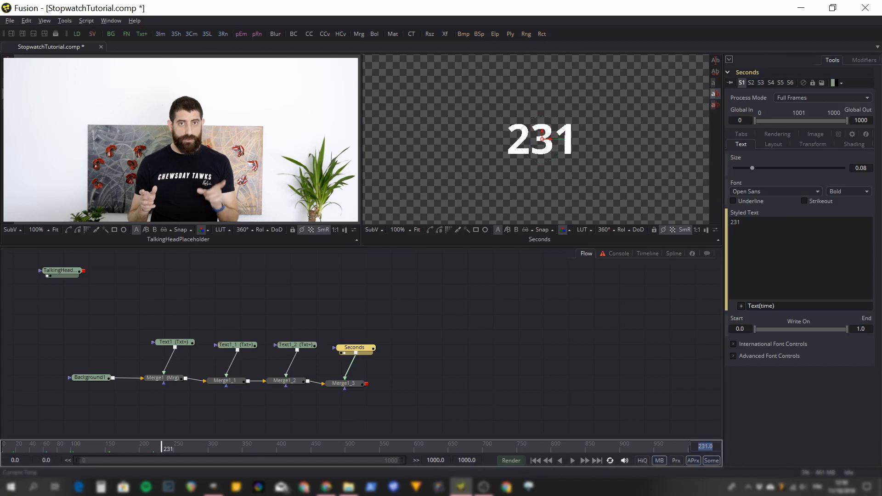
{"action": "type", "text": "25"}
{"action": "key", "text": "Return"}
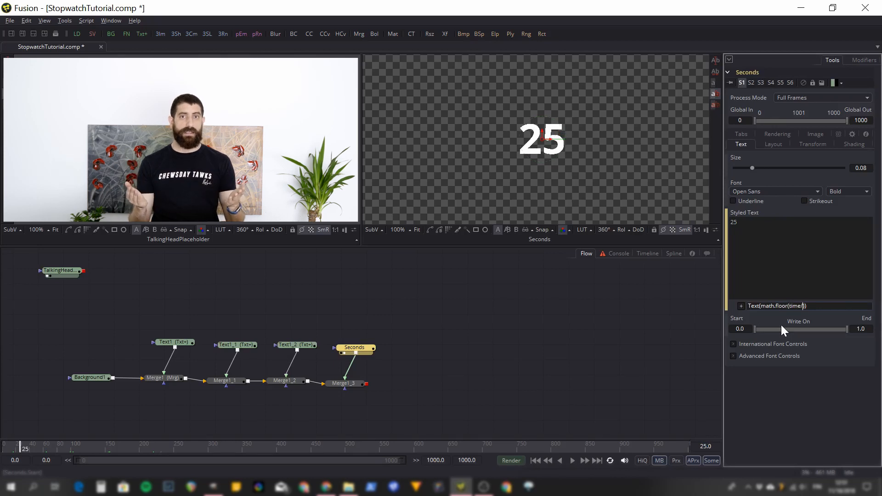
{"action": "type", "text": "25"}
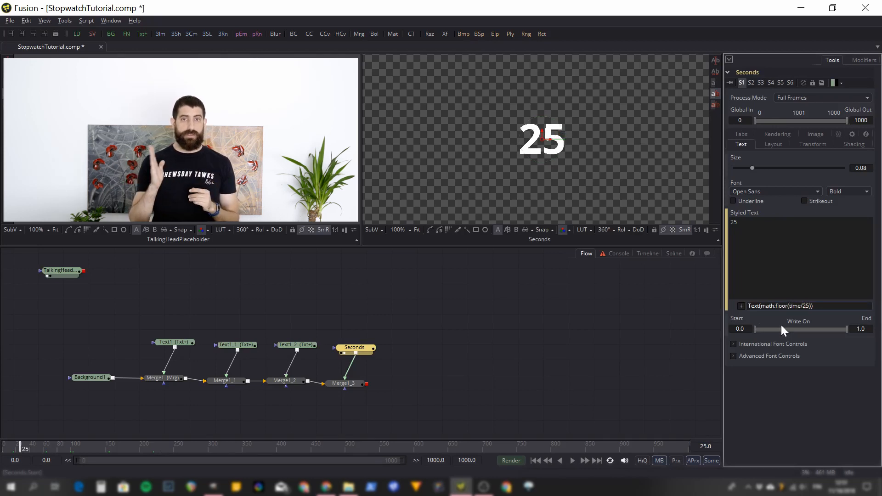
{"action": "key", "text": "Tab"}
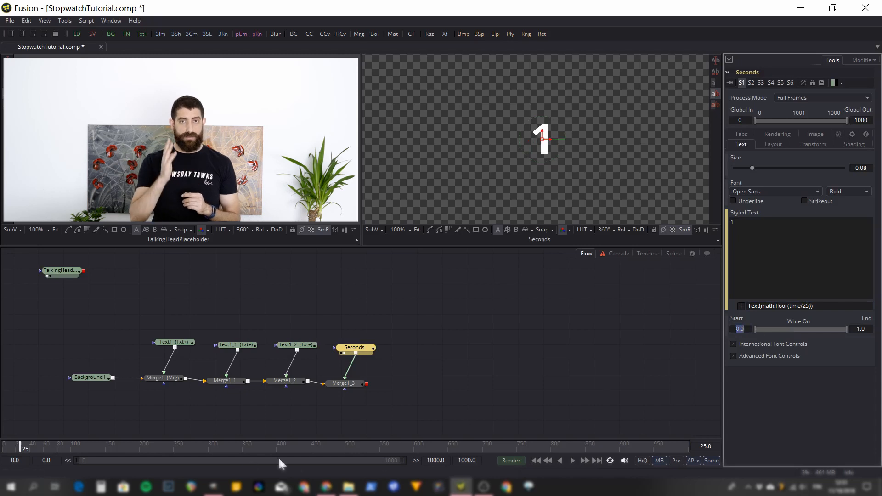
{"action": "left_click_drag", "start_coordinate": [43, 448], "coordinate": [165, 448]}
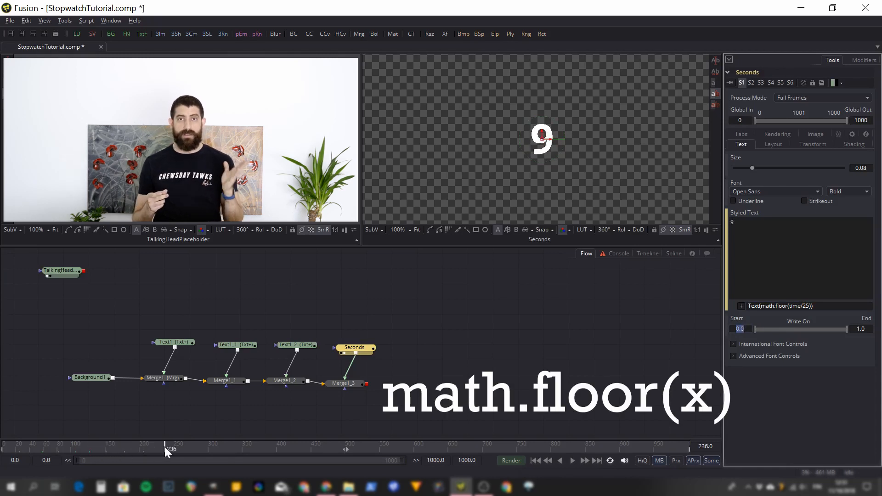
{"action": "left_click", "coordinate": [261, 445]}
{"action": "left_click", "coordinate": [386, 446]}
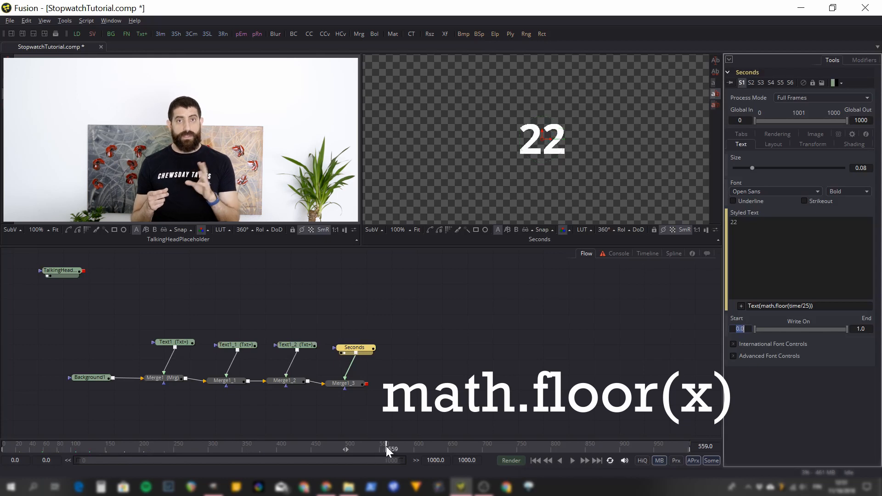
{"action": "left_click", "coordinate": [281, 448]}
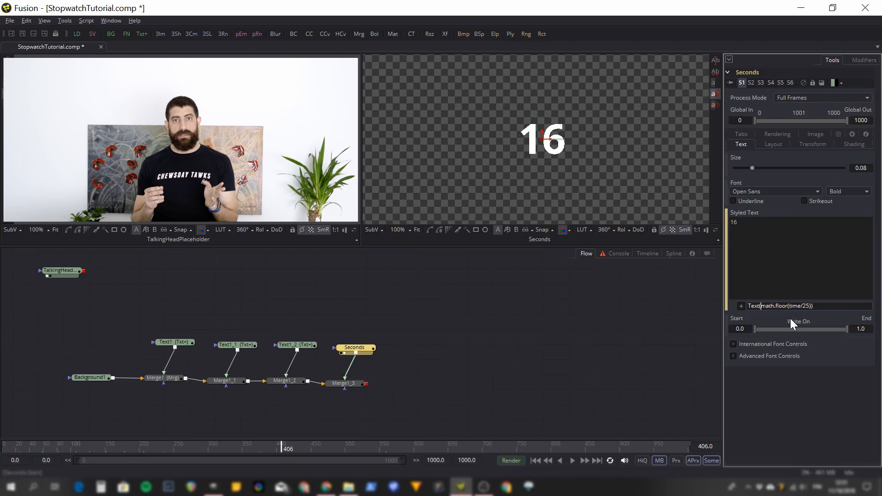
Extend the Seconds expression to Text(math.fmod(math.floor(time/25),10)) and scrub the timeline to check the digit, returning to the first frame.
{"action": "type", "text": "math"}
{"action": "type", "text": ".fmod"}
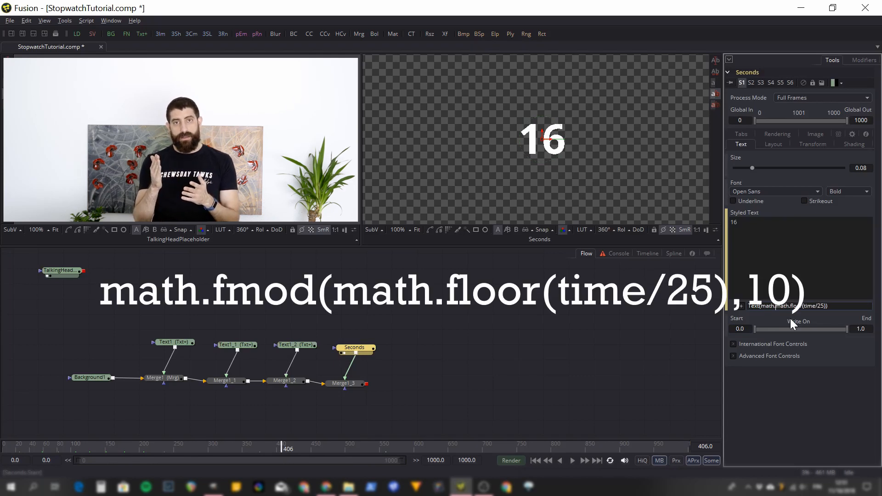
{"action": "type", "text": "("}
{"action": "key", "text": "End"}
{"action": "type", "text": ")"}
{"action": "key", "text": "Left"}
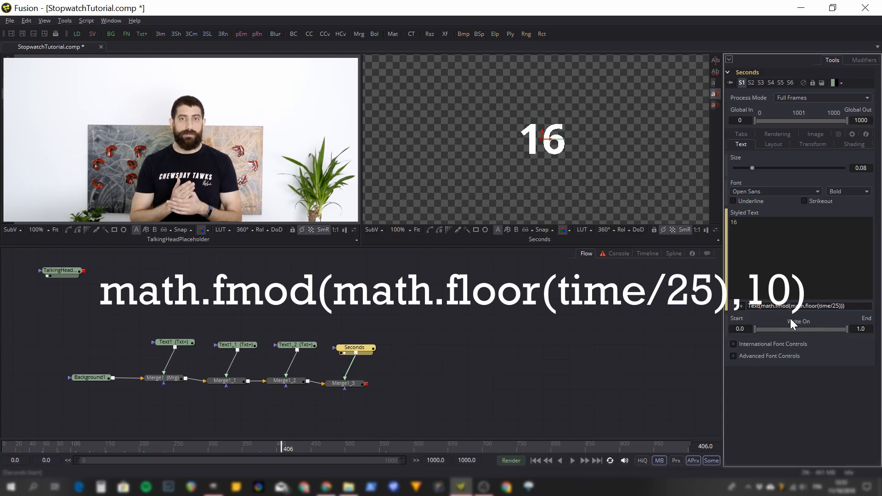
{"action": "type", "text": ","}
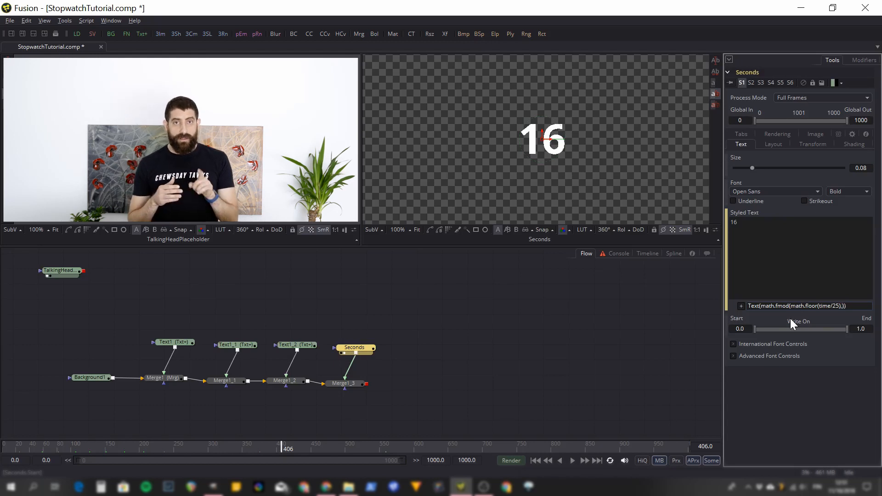
{"action": "type", "text": "1"}
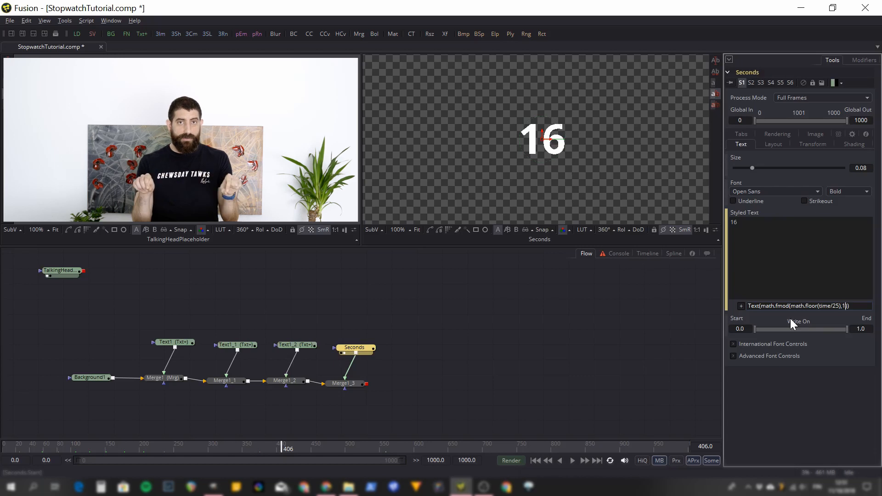
{"action": "type", "text": "0"}
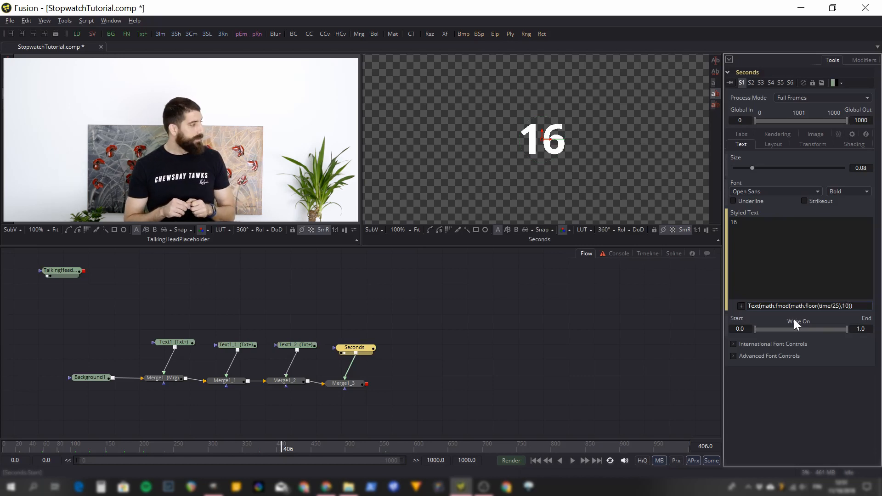
{"action": "key", "text": "Tab"}
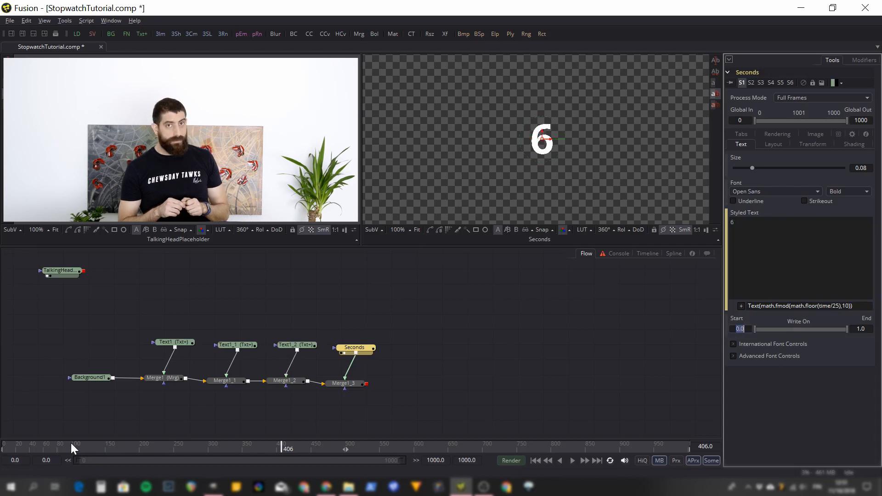
{"action": "left_click_drag", "start_coordinate": [43, 445], "coordinate": [151, 449]}
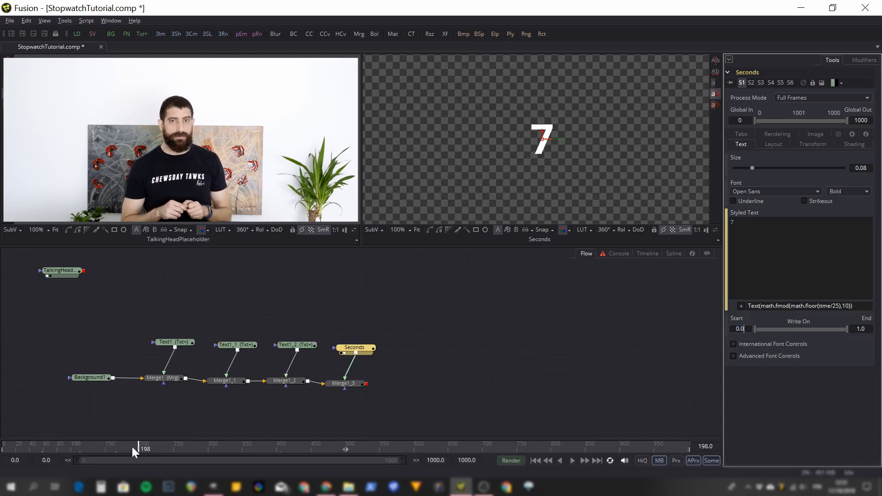
{"action": "left_click_drag", "start_coordinate": [139, 446], "coordinate": [492, 447]}
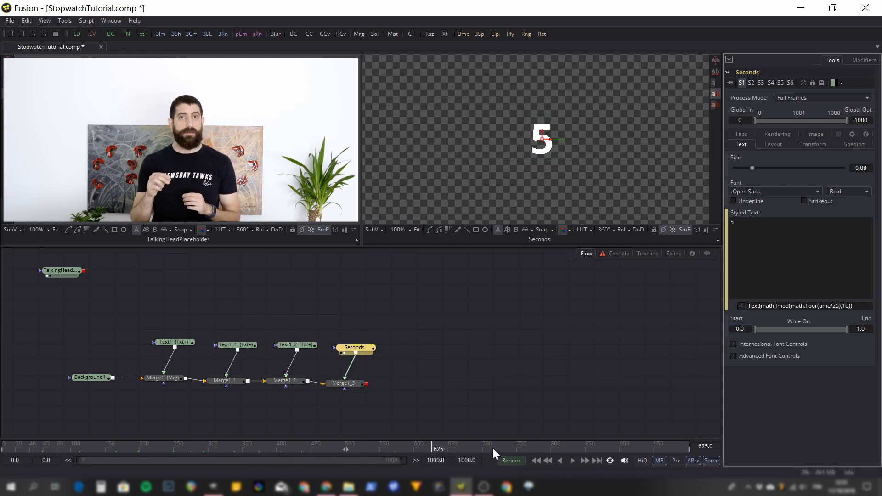
{"action": "left_click", "coordinate": [538, 461]}
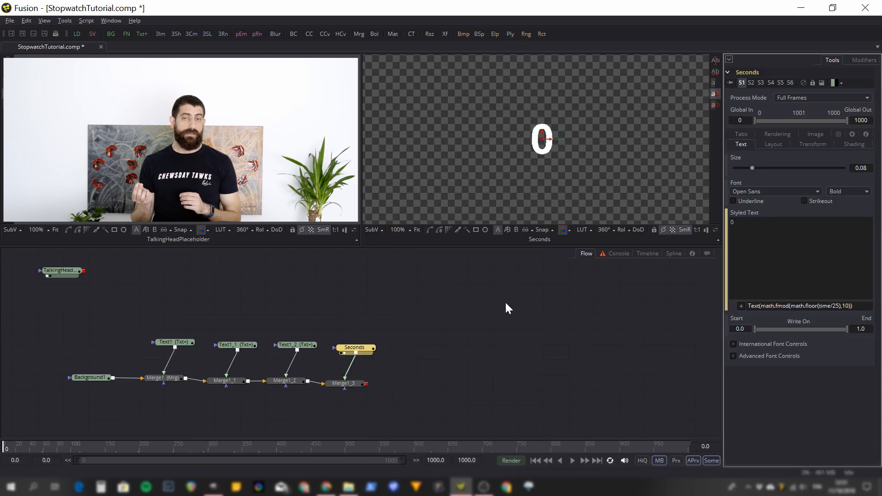
Rename the Text1_2 node as TenSeconds.
{"action": "right_click", "coordinate": [300, 345]}
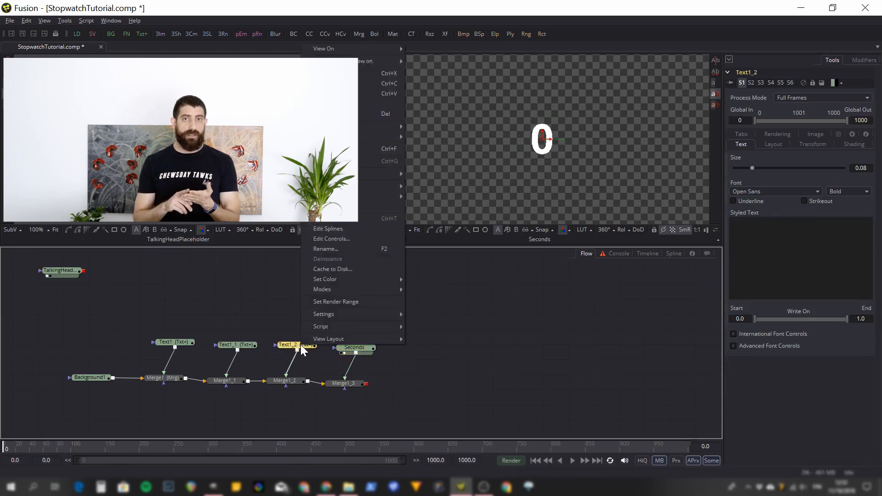
{"action": "left_click", "coordinate": [327, 249]}
{"action": "type", "text": "TenSeconds"}
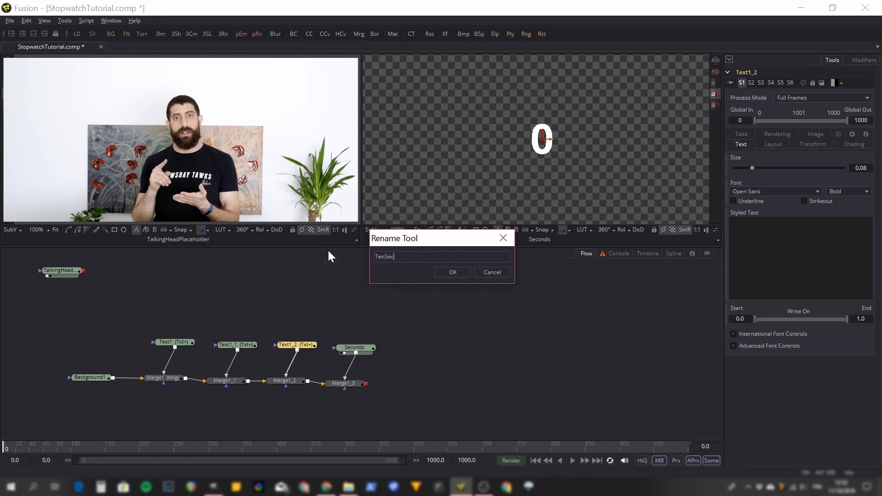
{"action": "key", "text": "Return"}
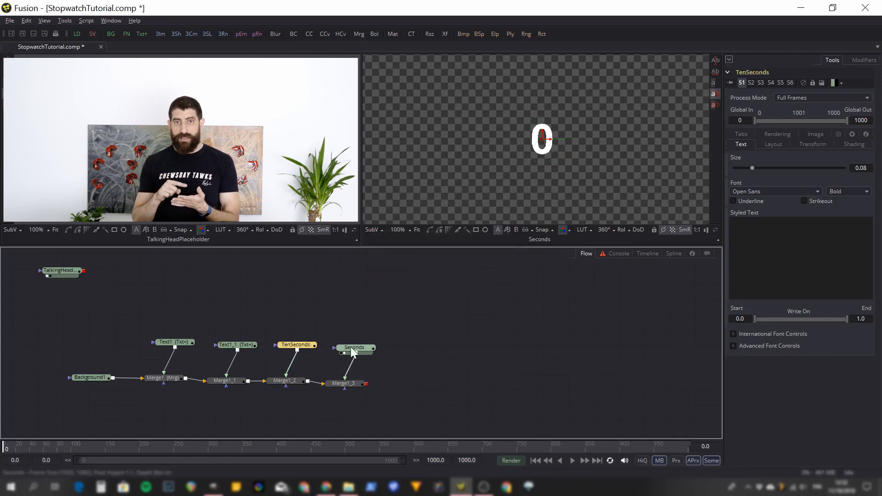
Copy the Seconds node's expression and use it as an expression on the Styled Text of TenSeconds.
{"action": "left_click", "coordinate": [352, 347]}
{"action": "left_click_drag", "start_coordinate": [853, 306], "coordinate": [710, 308]}
{"action": "left_click", "coordinate": [308, 345]}
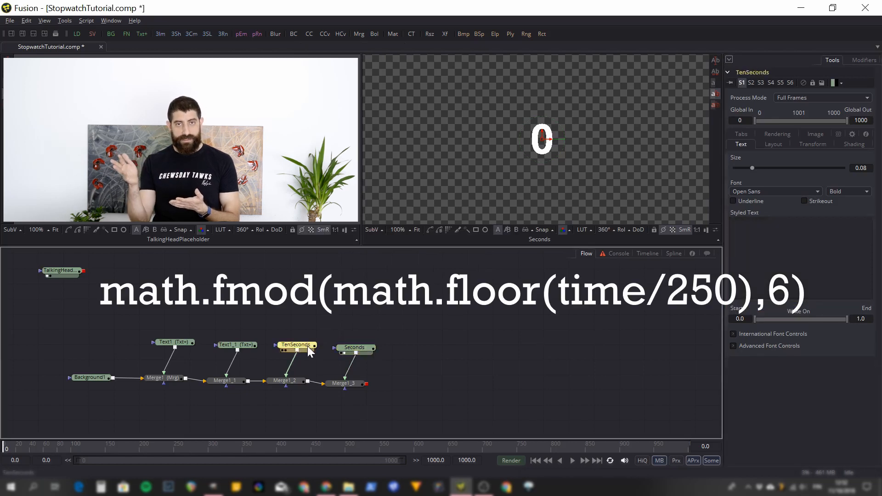
{"action": "right_click", "coordinate": [777, 262]}
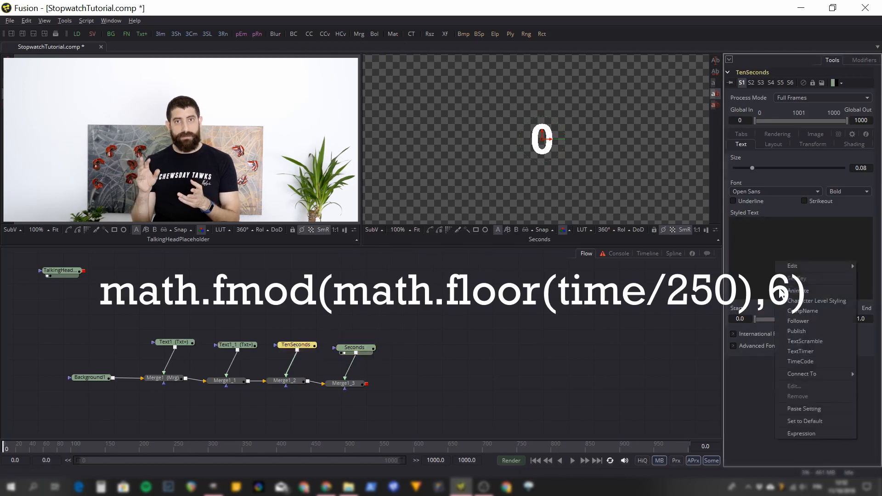
{"action": "left_click", "coordinate": [804, 429]}
{"action": "type", "text": "math.fmod(math.floor(time/25),10)"}
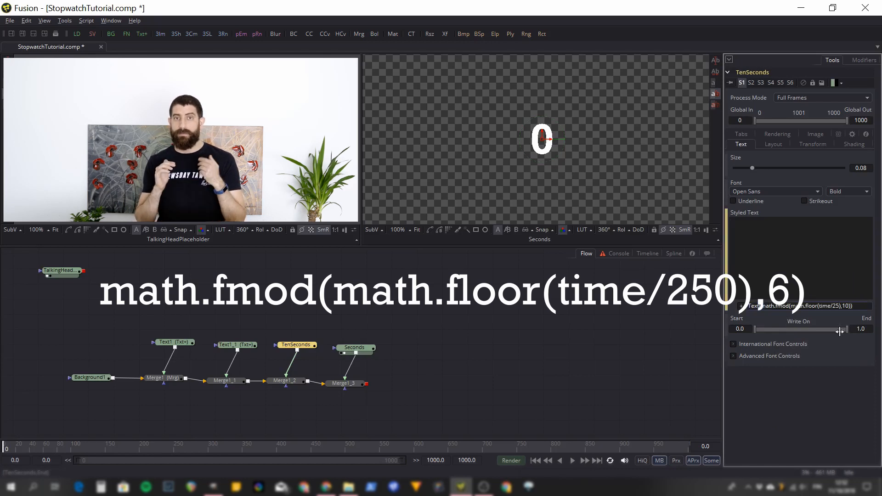
{"action": "type", "text": "0"}
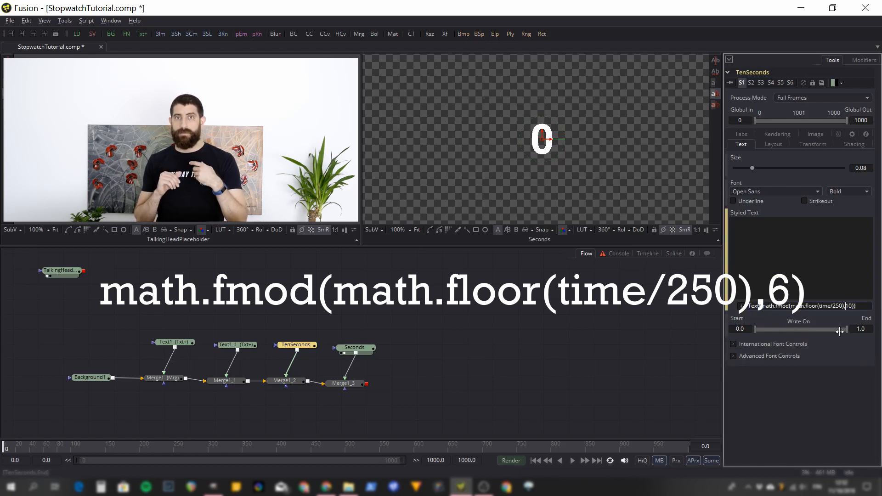
Change the TenSeconds expression to Text(math.fmod(math.floor(time/250),6)).
{"action": "key", "text": "BackSpace"}
{"action": "key", "text": "BackSpace"}
{"action": "type", "text": "6"}
{"action": "key", "text": "Tab"}
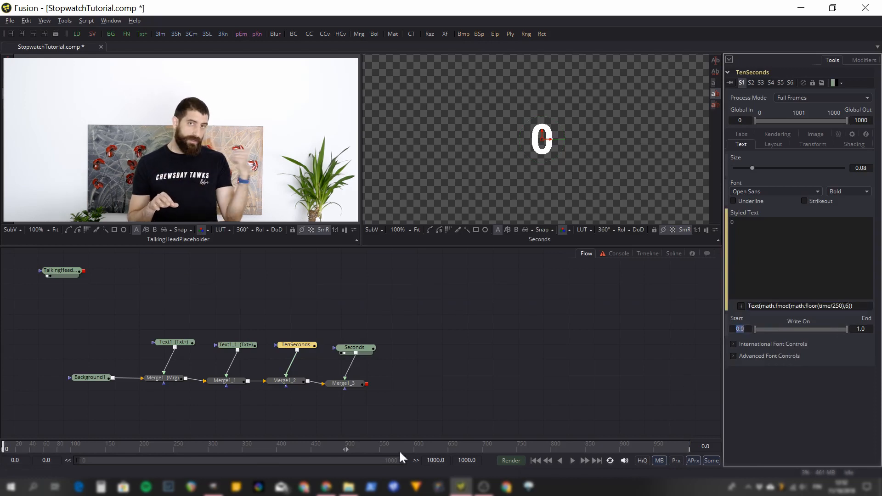
Show the TenSeconds node in the second viewer and scrub the timeline to check its digit.
{"action": "left_click", "coordinate": [302, 345]}
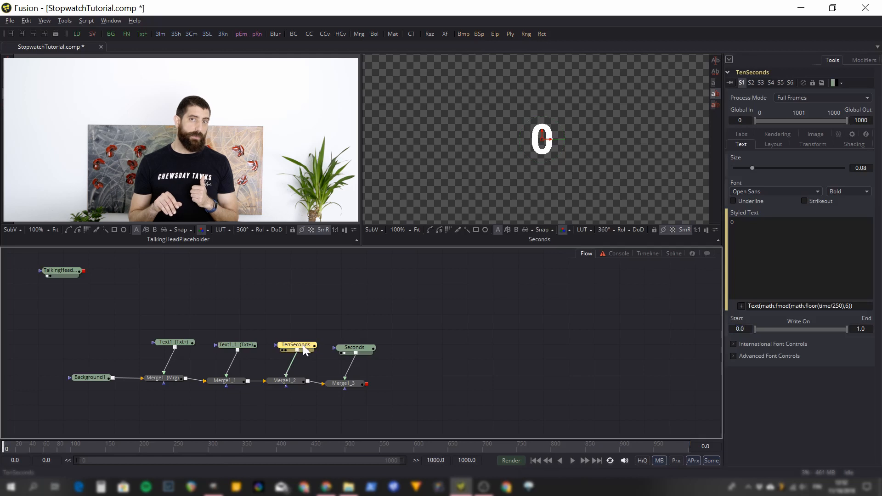
{"action": "left_click_drag", "start_coordinate": [302, 345], "coordinate": [478, 151]}
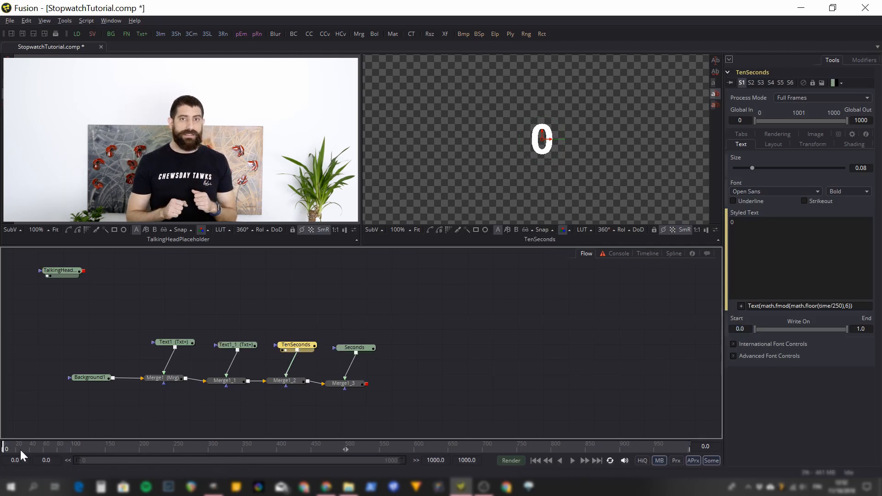
{"action": "left_click_drag", "start_coordinate": [95, 446], "coordinate": [422, 448]}
Show the Text1_1 node in the second viewer and set its Styled Text to a colon (:).
{"action": "left_click", "coordinate": [238, 346]}
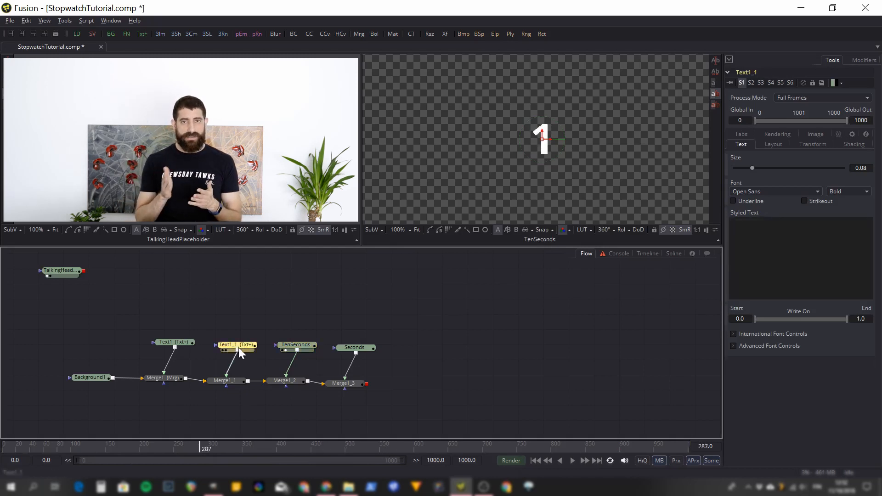
{"action": "left_click_drag", "start_coordinate": [238, 348], "coordinate": [451, 166]}
{"action": "left_click", "coordinate": [744, 275]}
{"action": "type", "text": ":"}
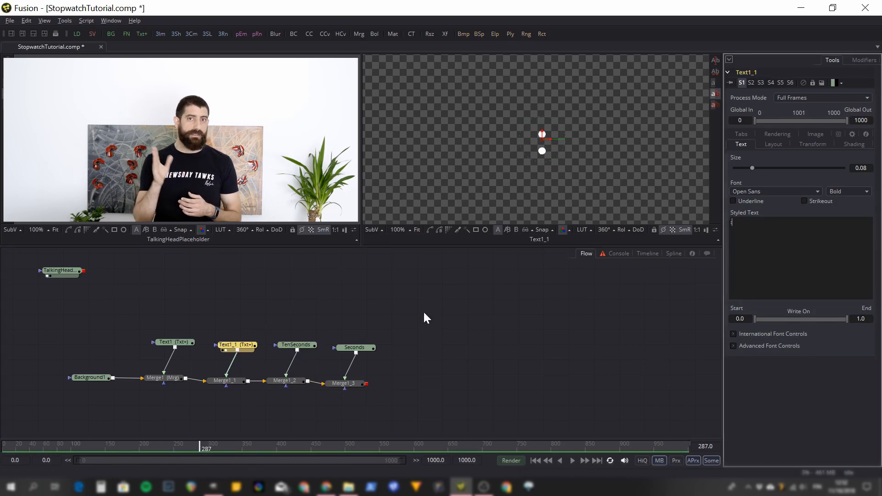
Rename the Text1 node as Minutes.
{"action": "left_click", "coordinate": [175, 343]}
{"action": "right_click", "coordinate": [174, 343]}
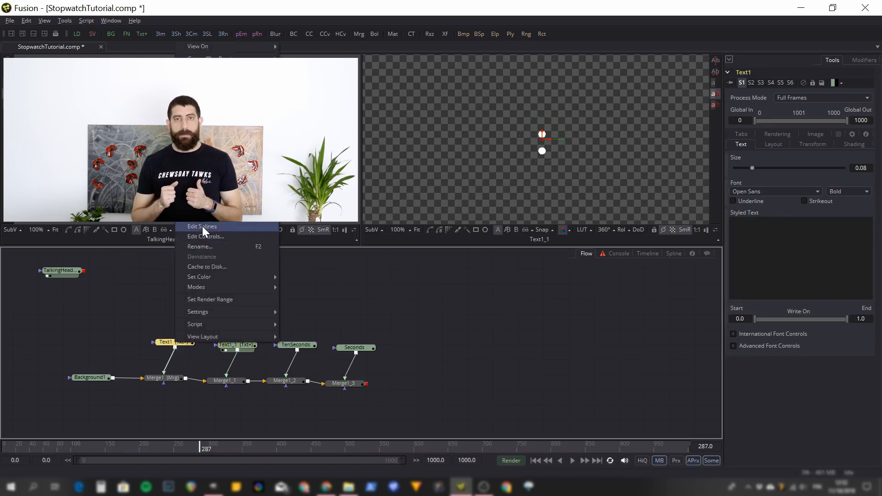
{"action": "left_click", "coordinate": [200, 247]}
{"action": "type", "text": "Minutes"}
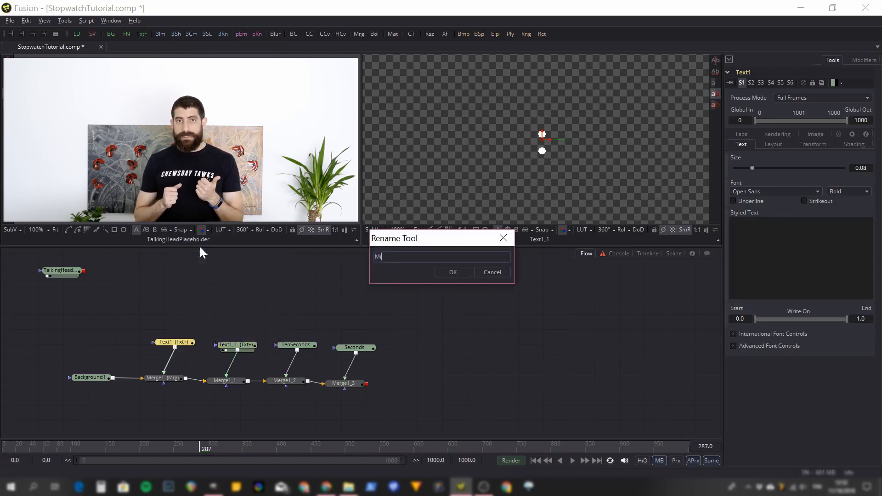
{"action": "key", "text": "Return"}
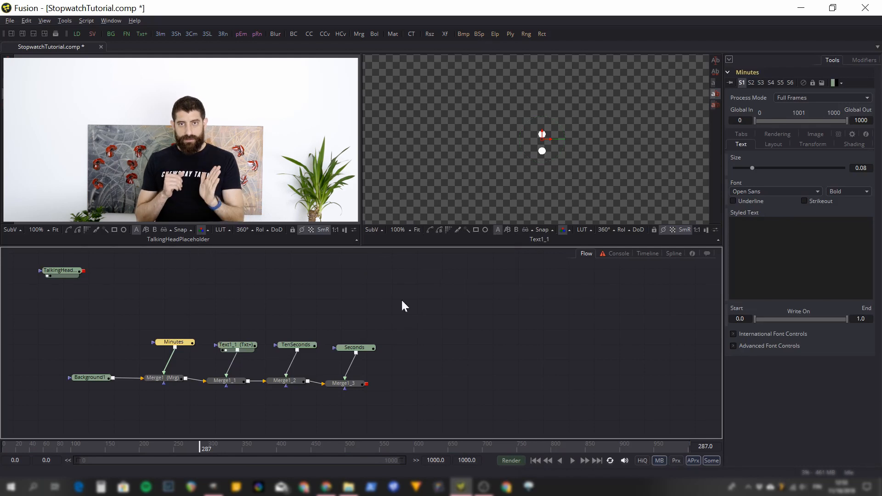
Add an expression to the Styled Text of Minutes, show the node in the second viewer, and paste in Text(math.fmod(math.floor(time/25),10)).
{"action": "right_click", "coordinate": [762, 262]}
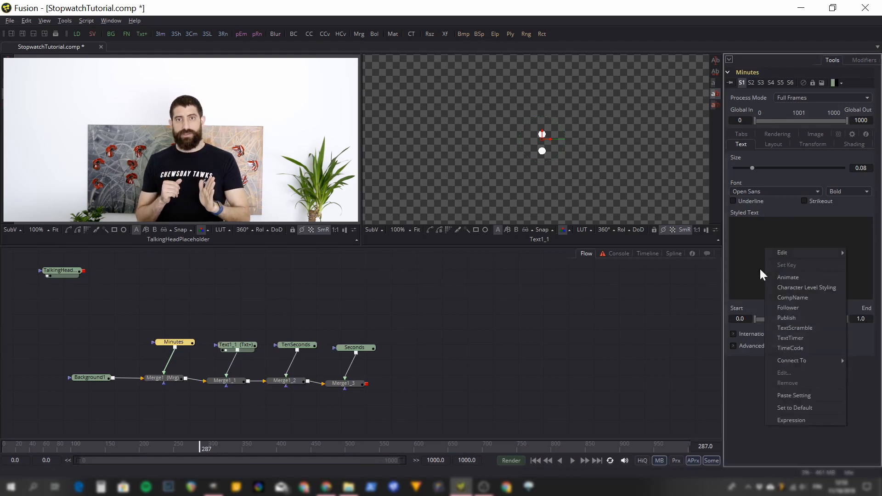
{"action": "left_click", "coordinate": [798, 420]}
{"action": "left_click_drag", "start_coordinate": [179, 345], "coordinate": [490, 157]}
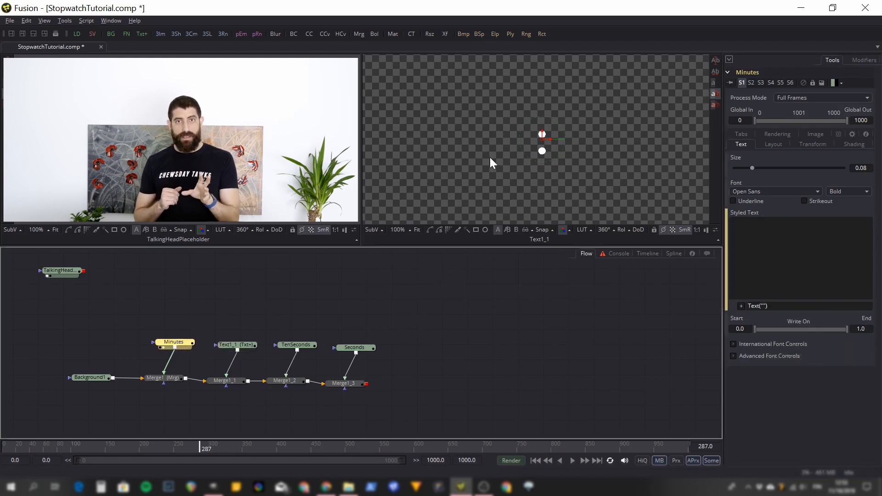
{"action": "triple_click", "coordinate": [757, 306]}
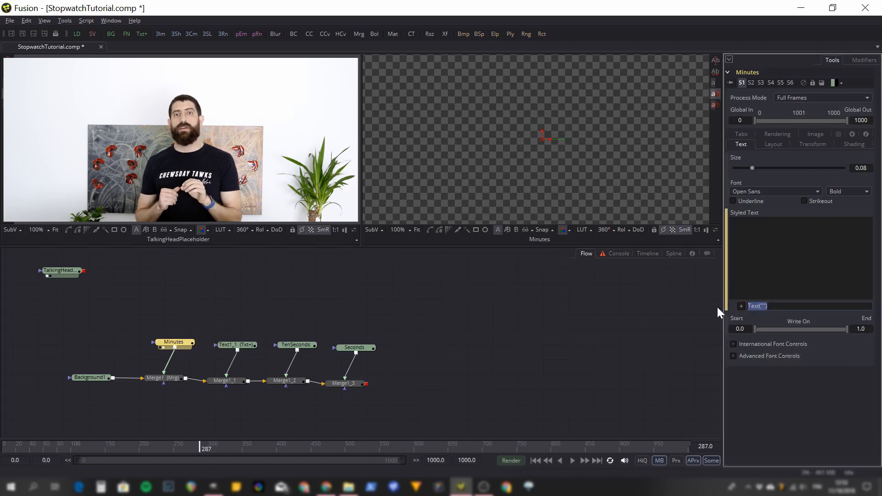
{"action": "type", "text": "Text(math.fmod(math.floor(time/25),10))"}
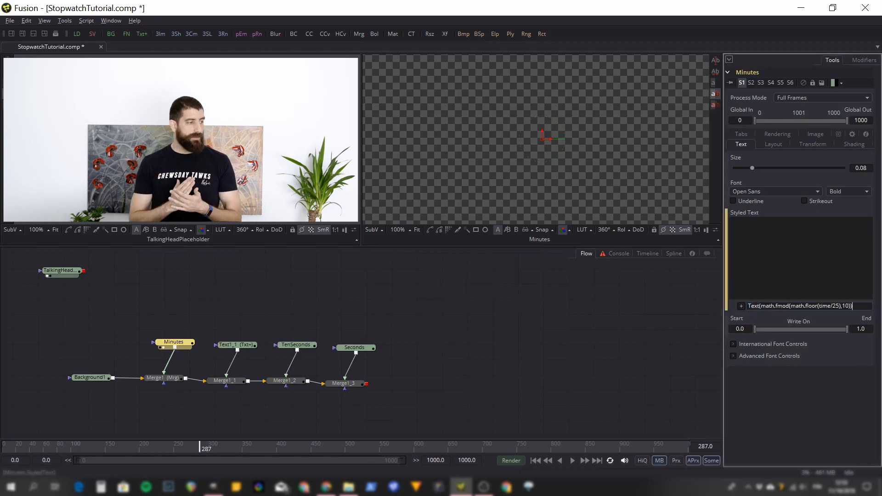
Change the Minutes expression to Text(math.fmod(math.floor(time/1500),60)).
{"action": "key", "text": "Left"}
{"action": "key", "text": "Left"}
{"action": "key", "text": "Left"}
{"action": "key", "text": "Left"}
{"action": "key", "text": "Left"}
{"action": "key", "text": "Left"}
{"action": "key", "text": "BackSpace"}
{"action": "key", "text": "BackSpace"}
{"action": "type", "text": "1500"}
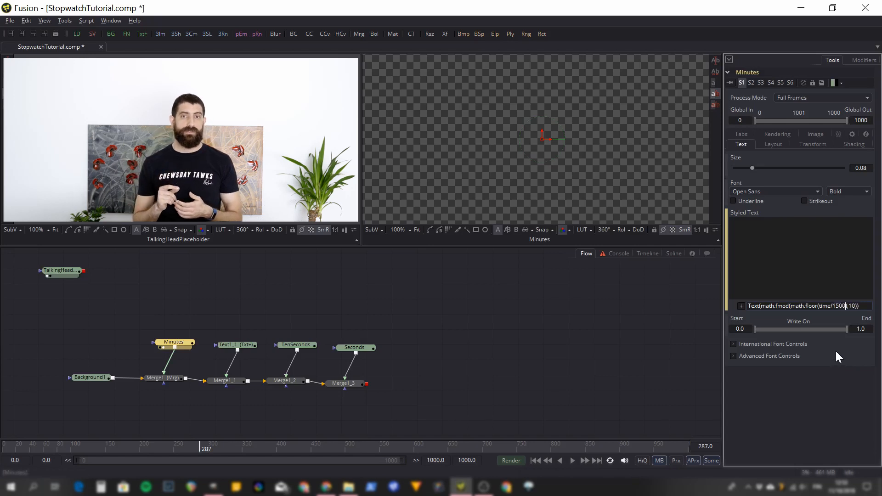
{"action": "key", "text": "Right"}
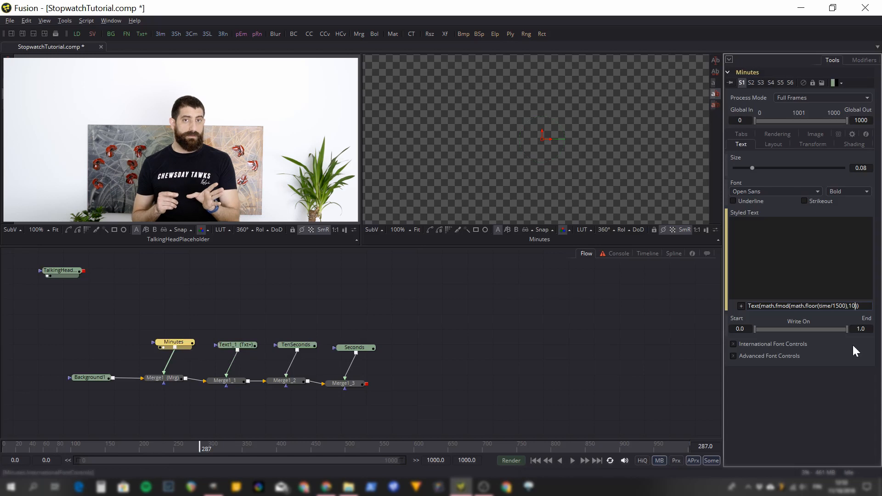
{"action": "key", "text": "BackSpace"}
{"action": "key", "text": "BackSpace"}
{"action": "type", "text": "60"}
{"action": "key", "text": "Tab"}
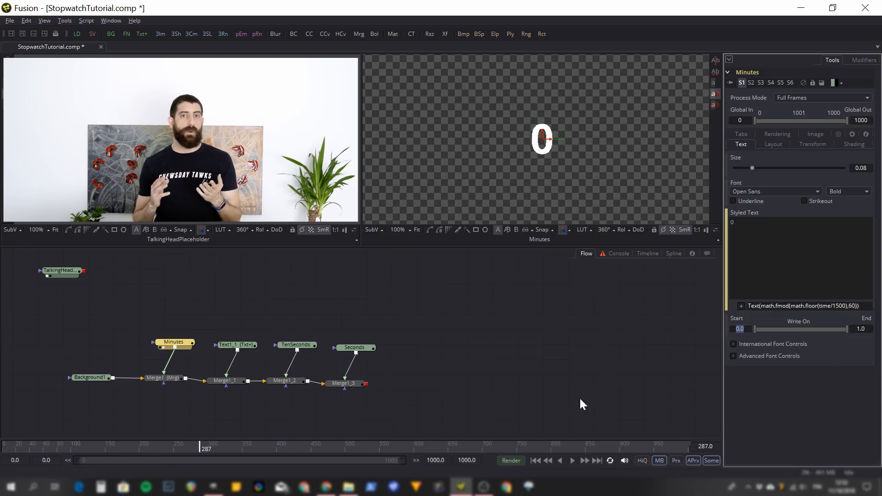
Check the Minutes digit at various frames along the timeline.
{"action": "left_click", "coordinate": [15, 444]}
{"action": "left_click_drag", "start_coordinate": [94, 449], "coordinate": [209, 447]}
{"action": "left_click_drag", "start_coordinate": [291, 449], "coordinate": [373, 450]}
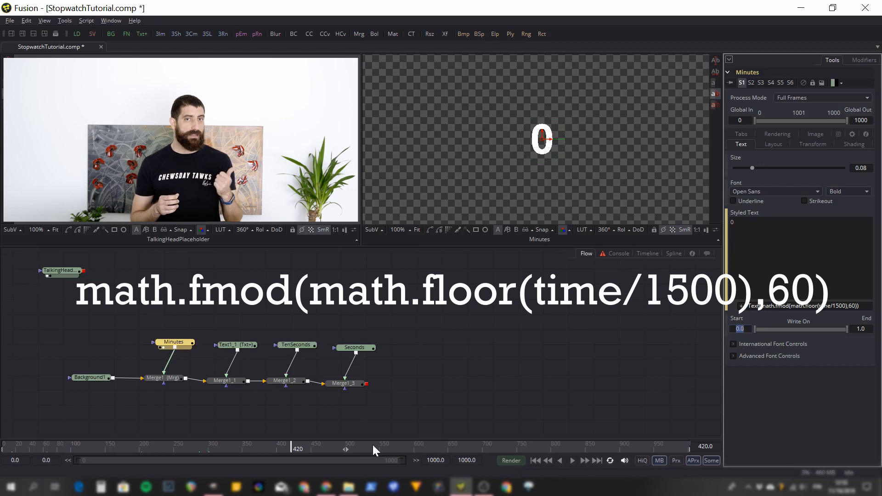
{"action": "left_click", "coordinate": [373, 447]}
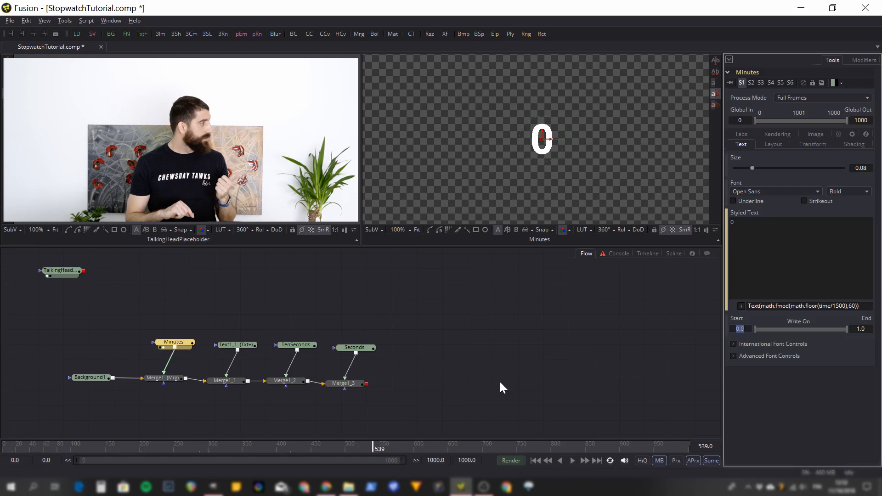
{"action": "left_click", "coordinate": [161, 448]}
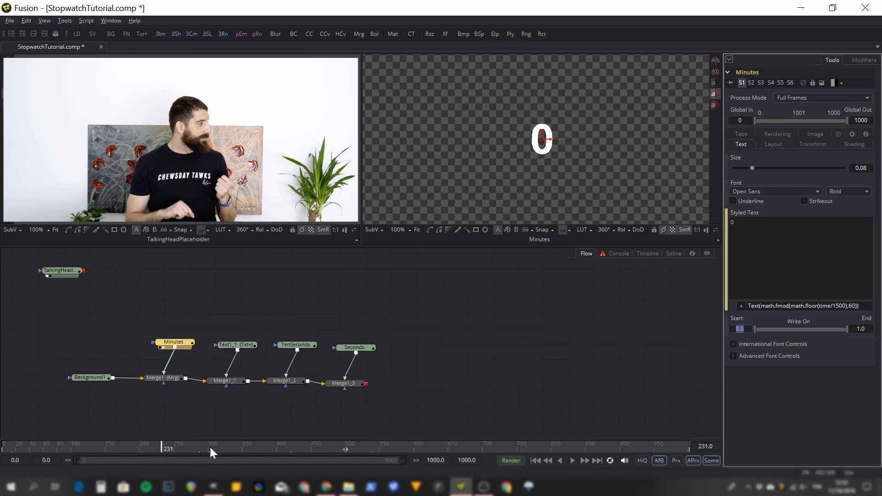
{"action": "left_click", "coordinate": [233, 446]}
{"action": "left_click", "coordinate": [343, 444]}
{"action": "left_click", "coordinate": [440, 443]}
{"action": "left_click", "coordinate": [503, 445]}
{"action": "left_click", "coordinate": [578, 448]}
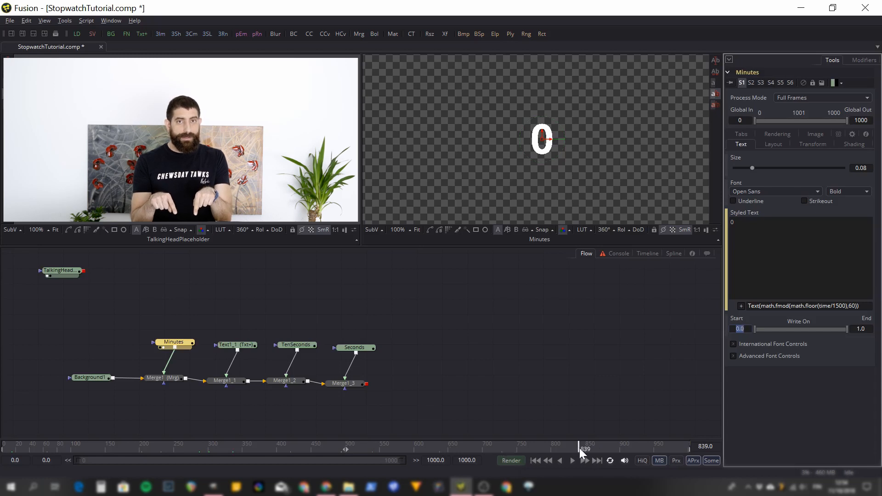
{"action": "left_click", "coordinate": [635, 448]}
{"action": "left_click", "coordinate": [444, 444]}
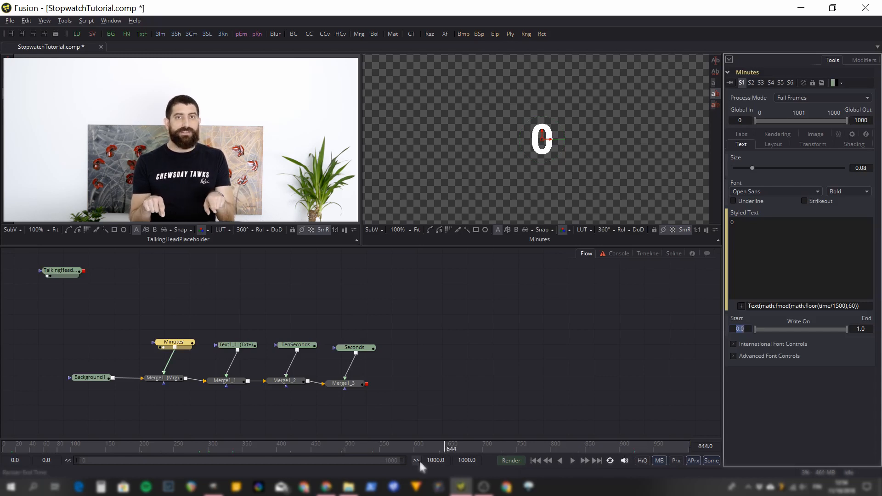
Extend the composition's global end to frame 4000 and scrub the longer timeline to check the Minutes digit.
{"action": "double_click", "coordinate": [467, 460]}
{"action": "type", "text": "4000"}
{"action": "key", "text": "Return"}
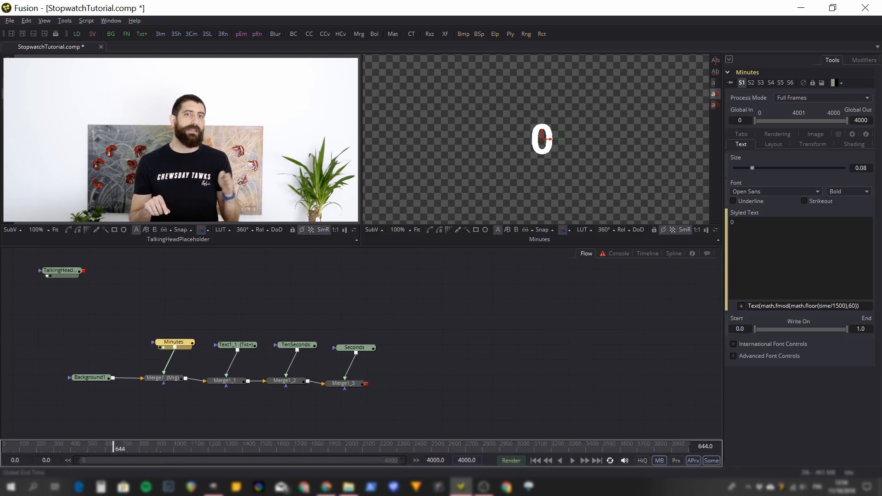
{"action": "left_click", "coordinate": [228, 445]}
{"action": "left_click_drag", "start_coordinate": [278, 445], "coordinate": [580, 447]}
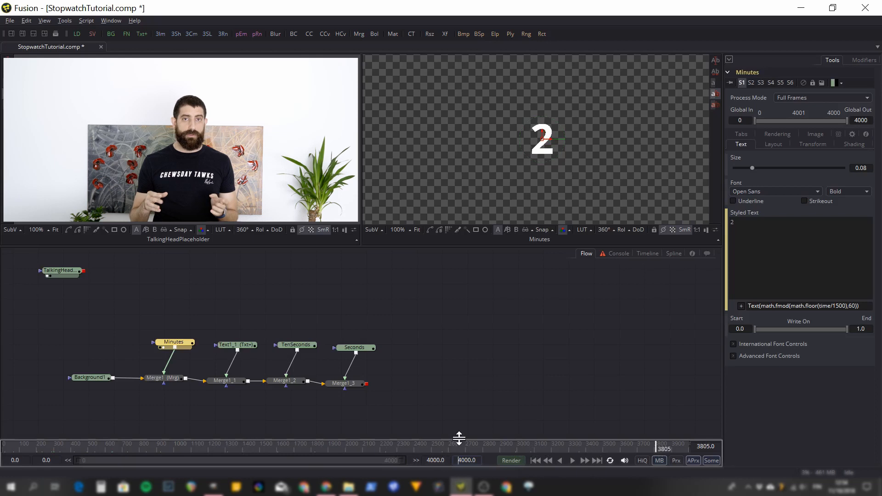
Show the final merge, Merge1_3, in the second viewer and insert a Transform node after Seconds.
{"action": "left_click", "coordinate": [349, 384]}
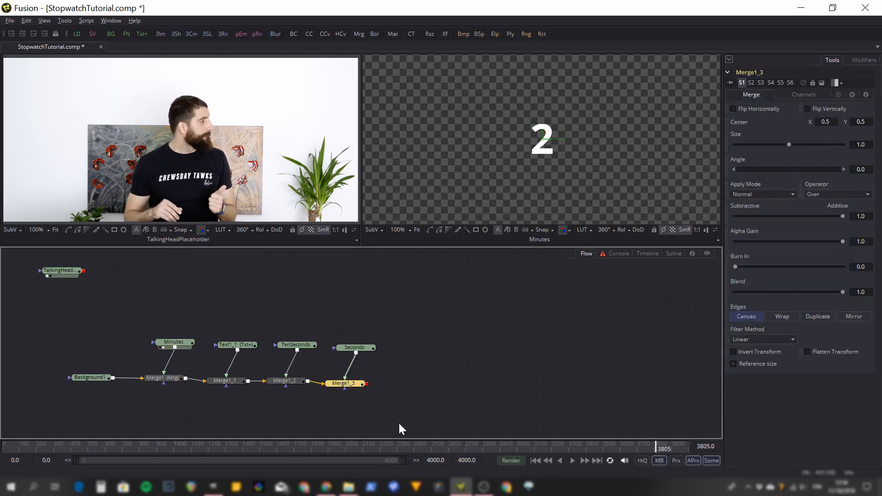
{"action": "key", "text": "2"}
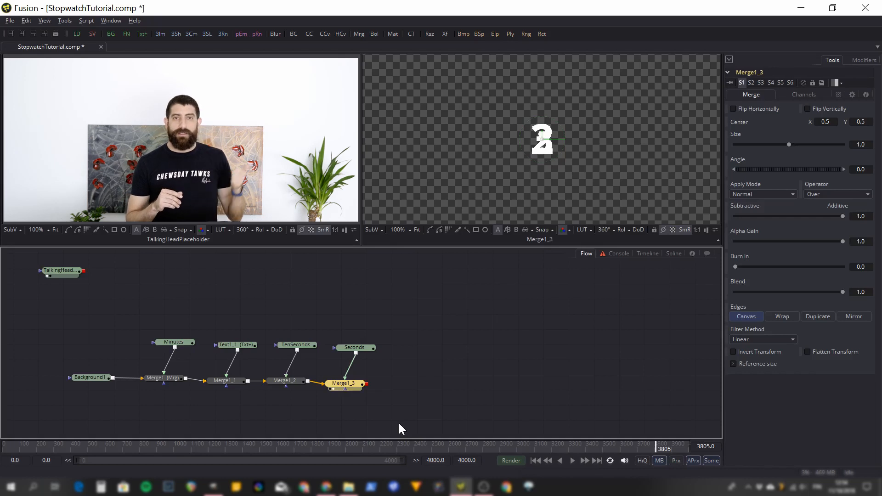
{"action": "left_click", "coordinate": [360, 348]}
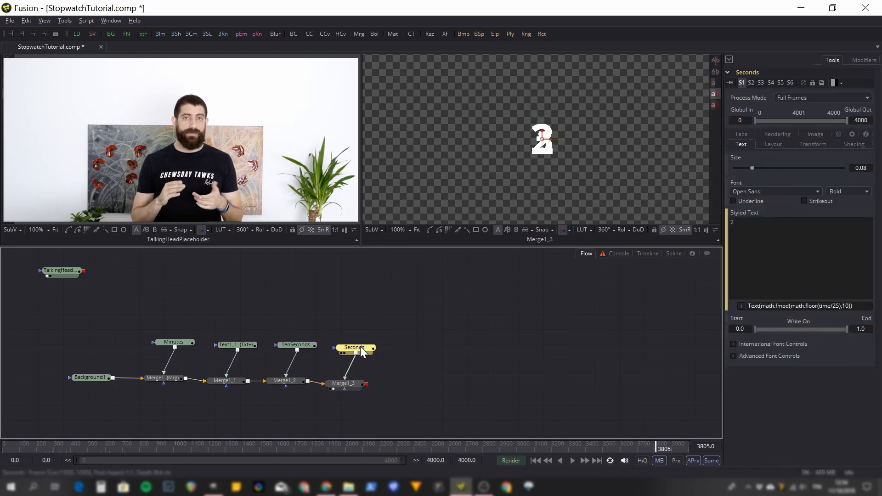
{"action": "right_click", "coordinate": [360, 347]}
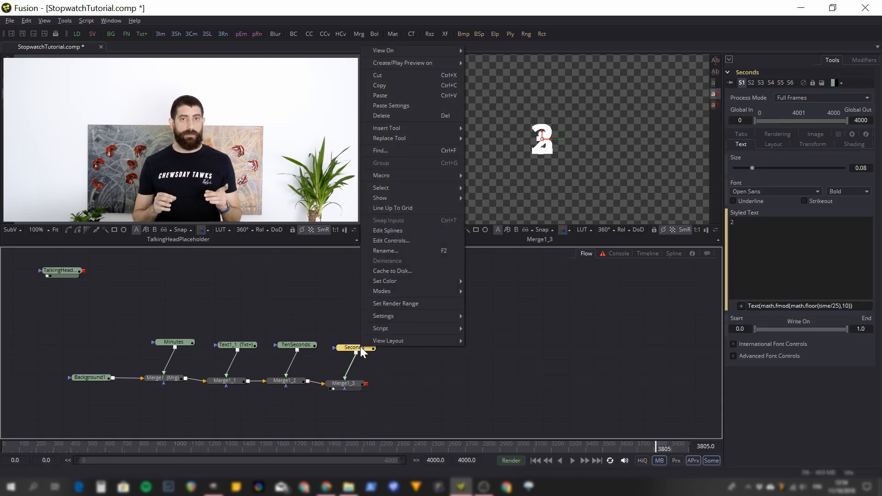
{"action": "left_click", "coordinate": [392, 362]}
{"action": "left_click", "coordinate": [358, 348]}
{"action": "key", "text": "ctrl+space"}
{"action": "type", "text": "btrans"}
{"action": "key", "text": "Return"}
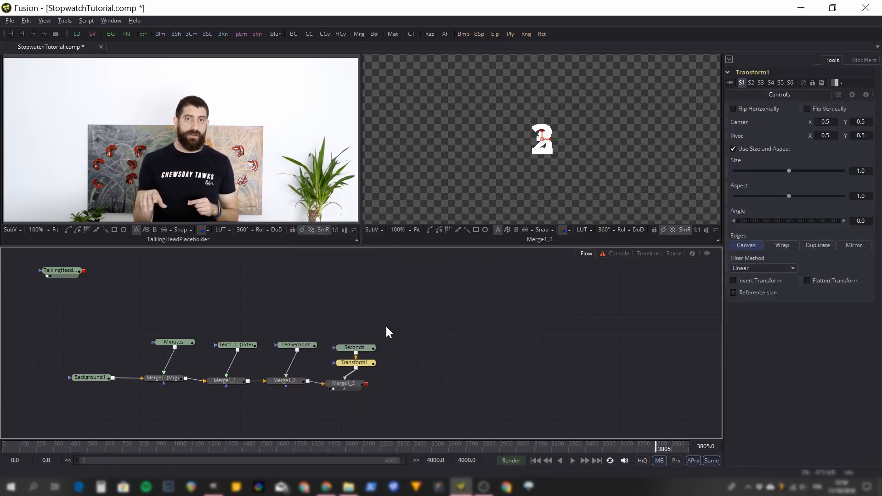
Insert a Transform node after each of the TenSeconds, Text1_1 and Minutes nodes.
{"action": "left_click", "coordinate": [298, 346]}
{"action": "key", "text": "ctrl+space"}
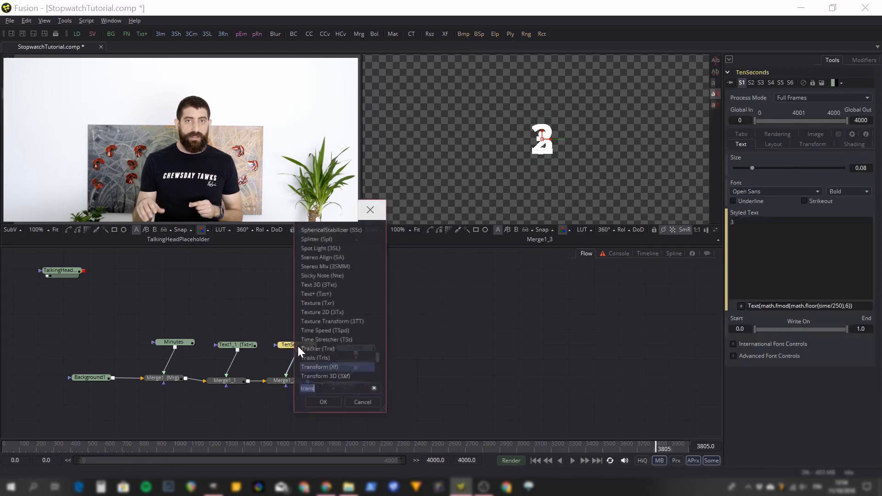
{"action": "key", "text": "Return"}
{"action": "left_click", "coordinate": [245, 348]}
{"action": "key", "text": "ctrl+space"}
{"action": "key", "text": "Return"}
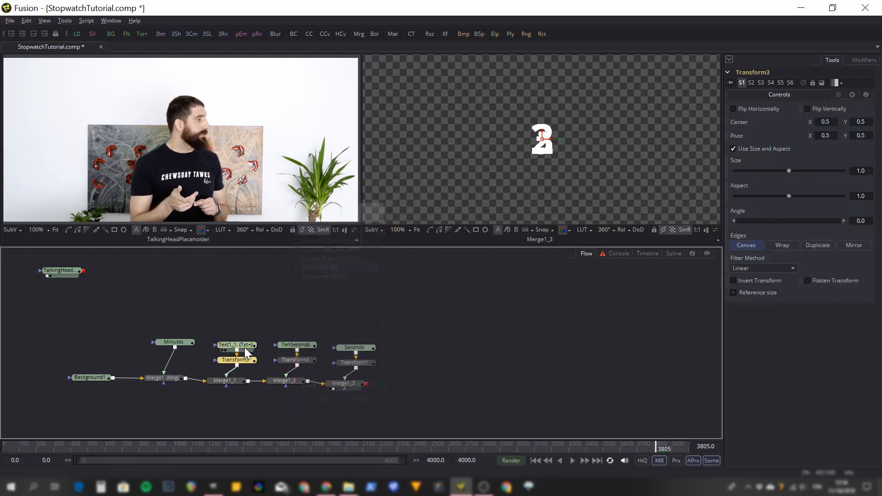
{"action": "left_click", "coordinate": [170, 342]}
{"action": "key", "text": "ctrl+space"}
{"action": "type", "text": "transform"}
{"action": "key", "text": "Return"}
Space out the digits horizontally by moving the Transform centers to X about 0.546 for Seconds, 0.521 for TenSeconds and 0.478 for Minutes.
{"action": "left_click", "coordinate": [354, 362]}
{"action": "left_click_drag", "start_coordinate": [552, 139], "coordinate": [591, 141]}
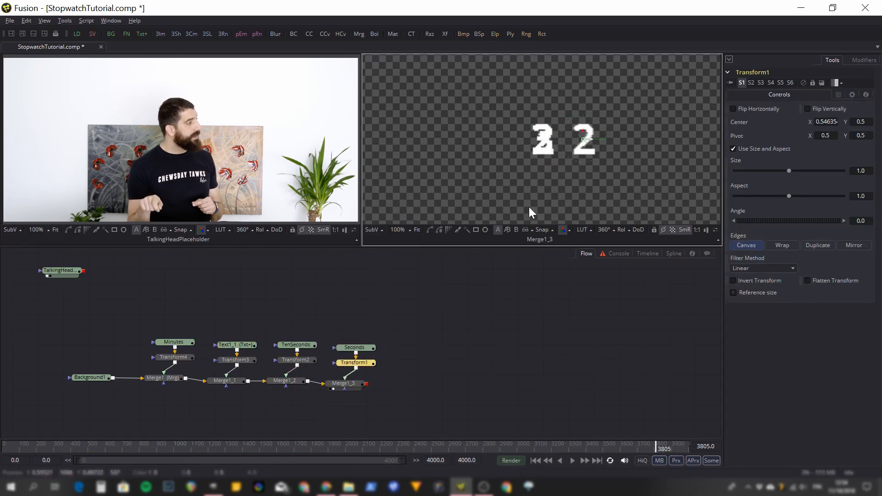
{"action": "left_click", "coordinate": [297, 360]}
{"action": "left_click_drag", "start_coordinate": [553, 139], "coordinate": [569, 140]}
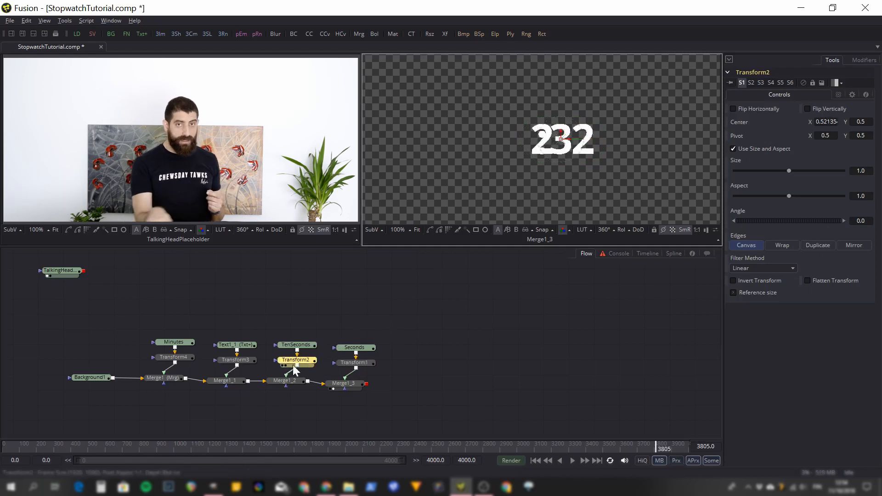
{"action": "left_click", "coordinate": [174, 360]}
{"action": "left_click_drag", "start_coordinate": [547, 140], "coordinate": [530, 144]}
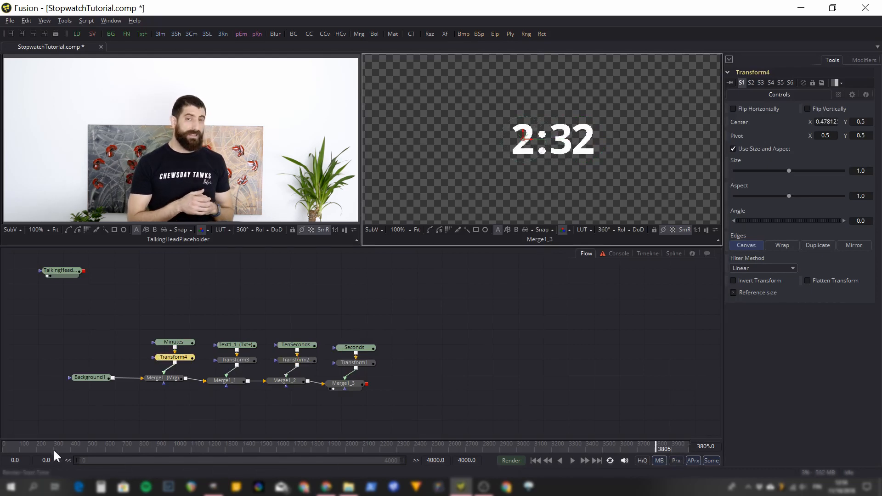
Scrub the timeline to about frame 1290 and play the composition to check the running stopwatch.
{"action": "left_click_drag", "start_coordinate": [26, 444], "coordinate": [226, 449]}
{"action": "left_click", "coordinate": [573, 460]}
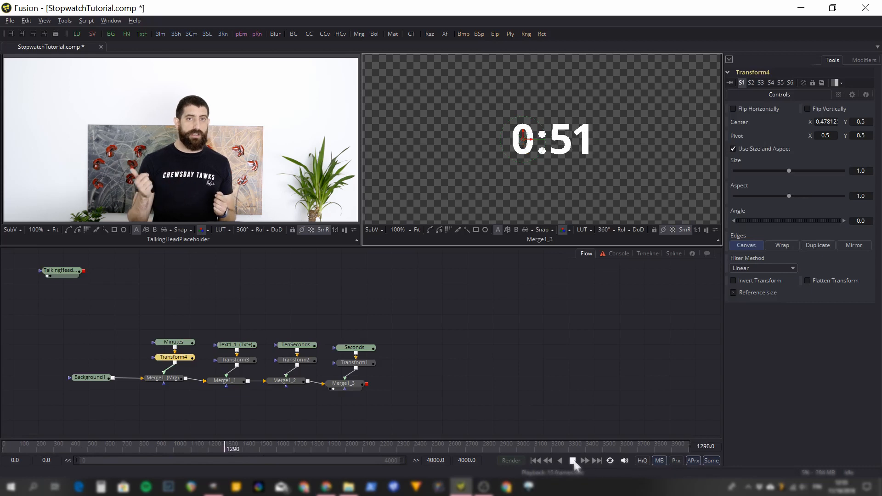